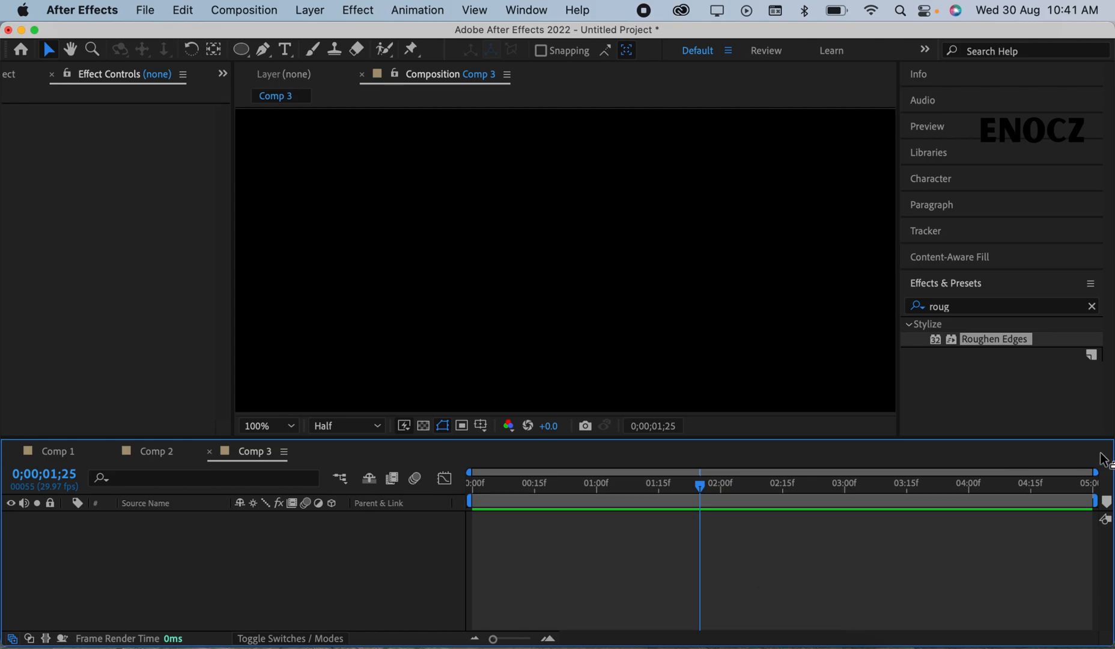
- Clear the effects search and create a text layer reading "text" in Comp 3
click(1092, 306)
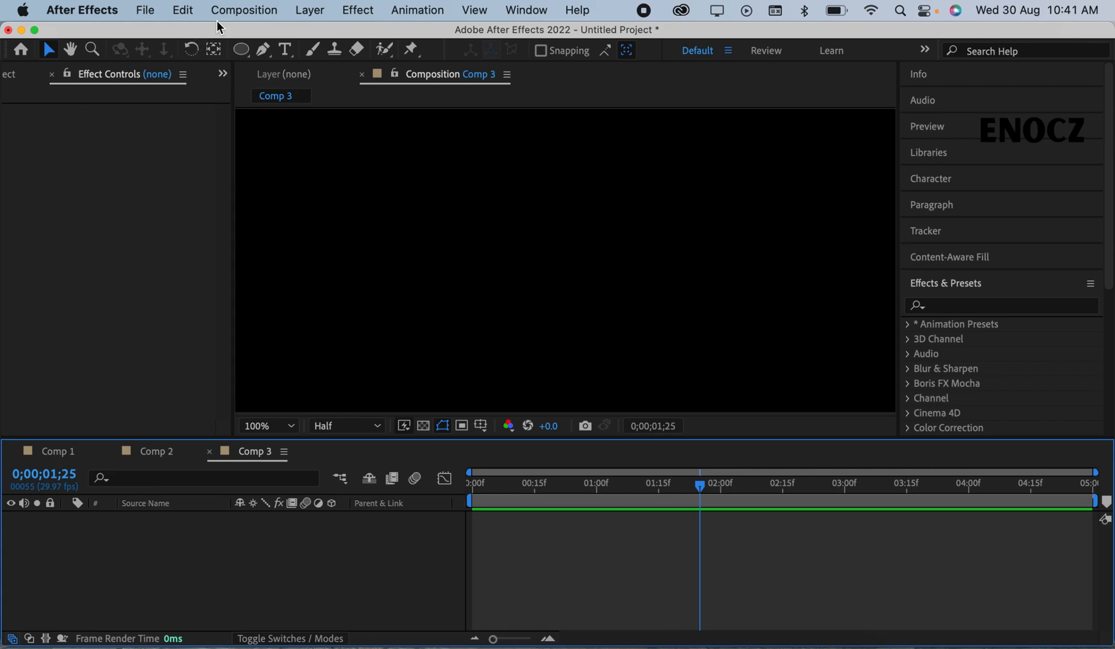
click(285, 51)
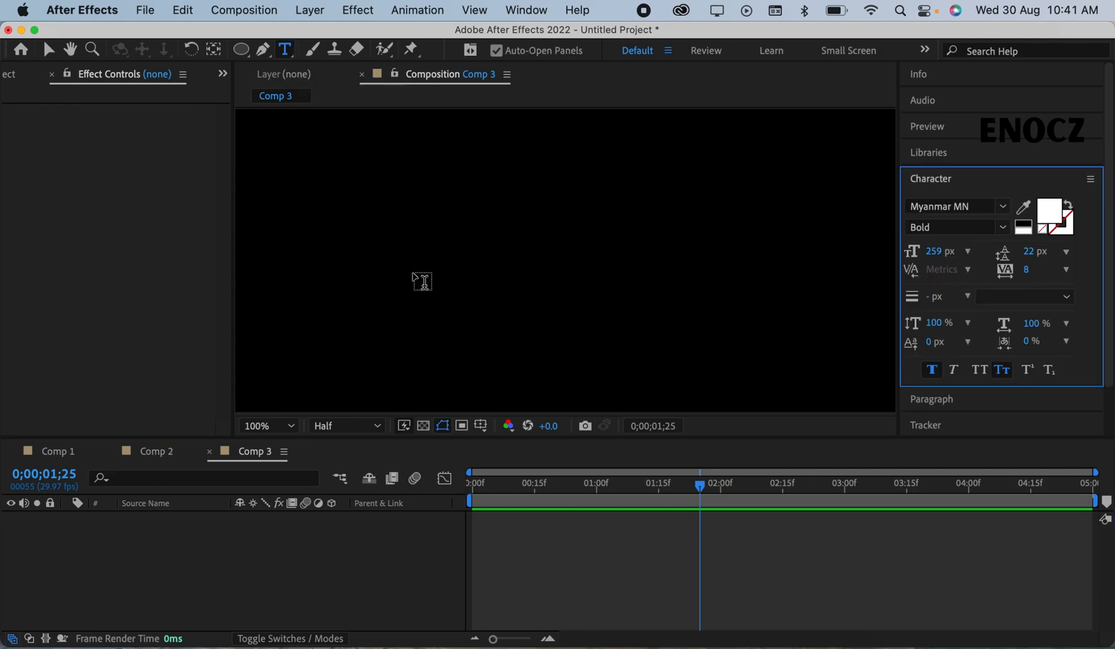
click(395, 255)
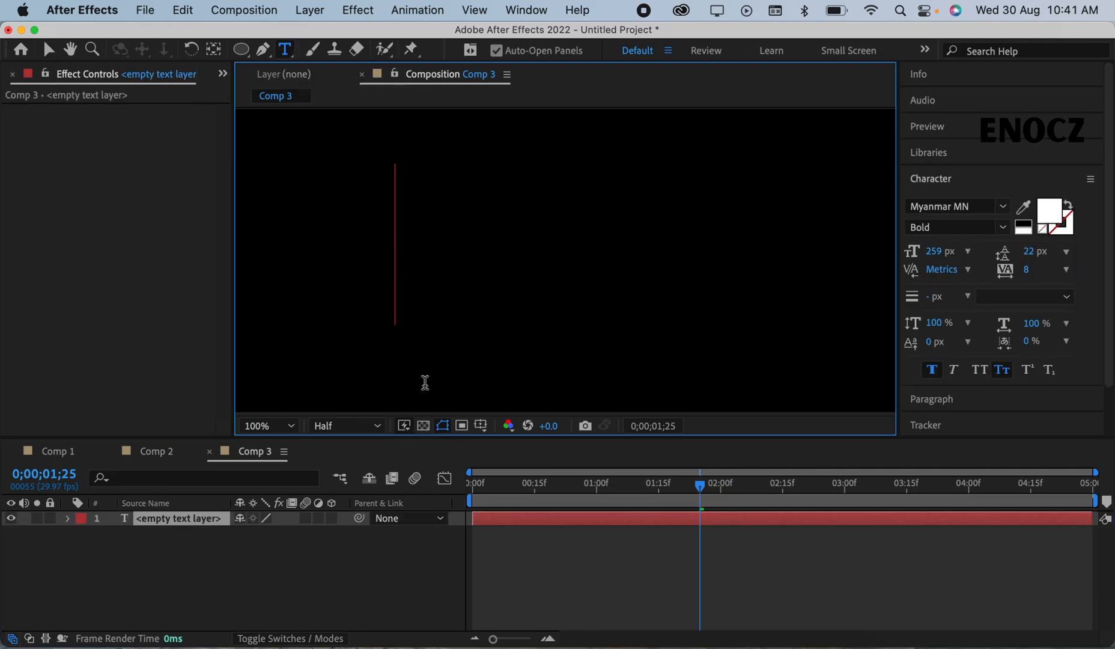
text(text)
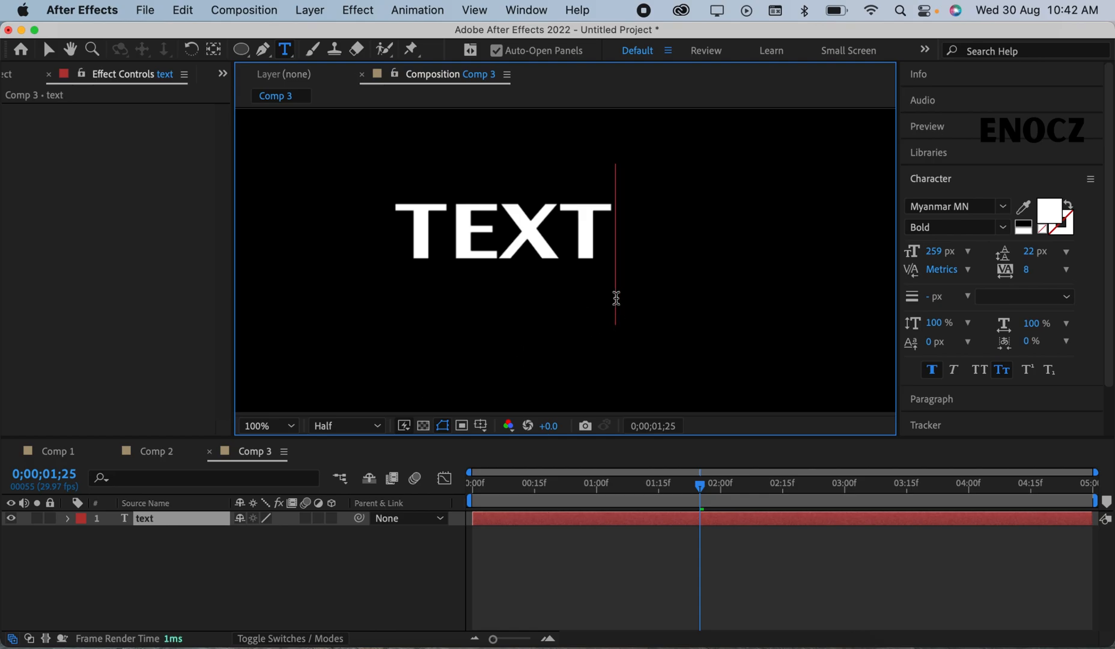
click(44, 52)
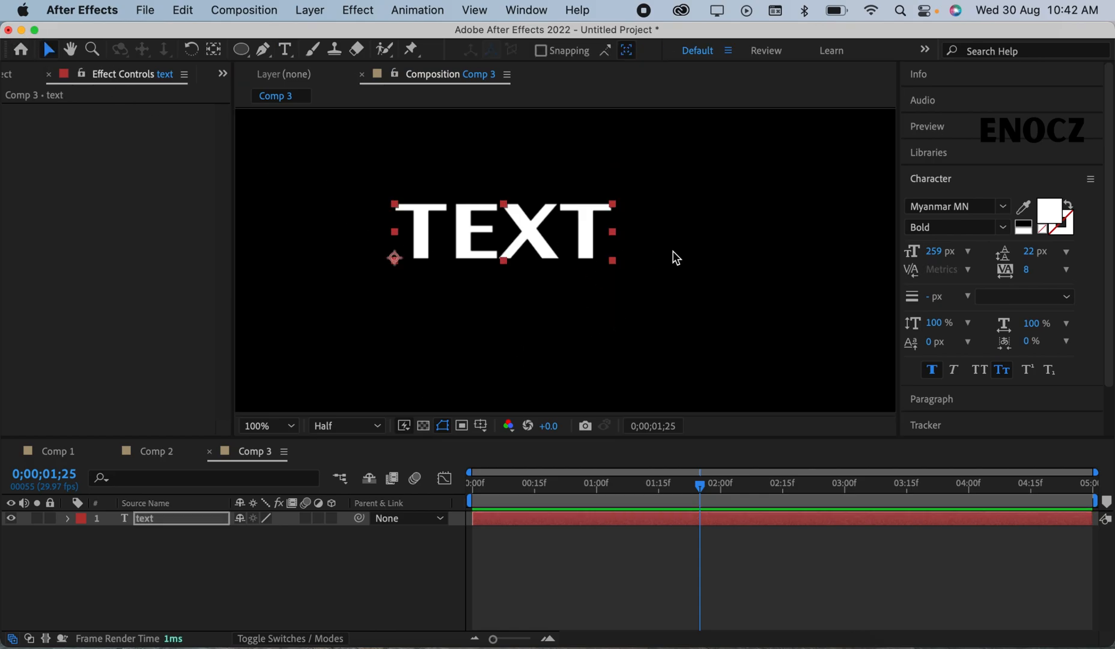
- Set the text's font size to 368 px and move the text to the middle of the frame
drag(936, 252, 1033, 255)
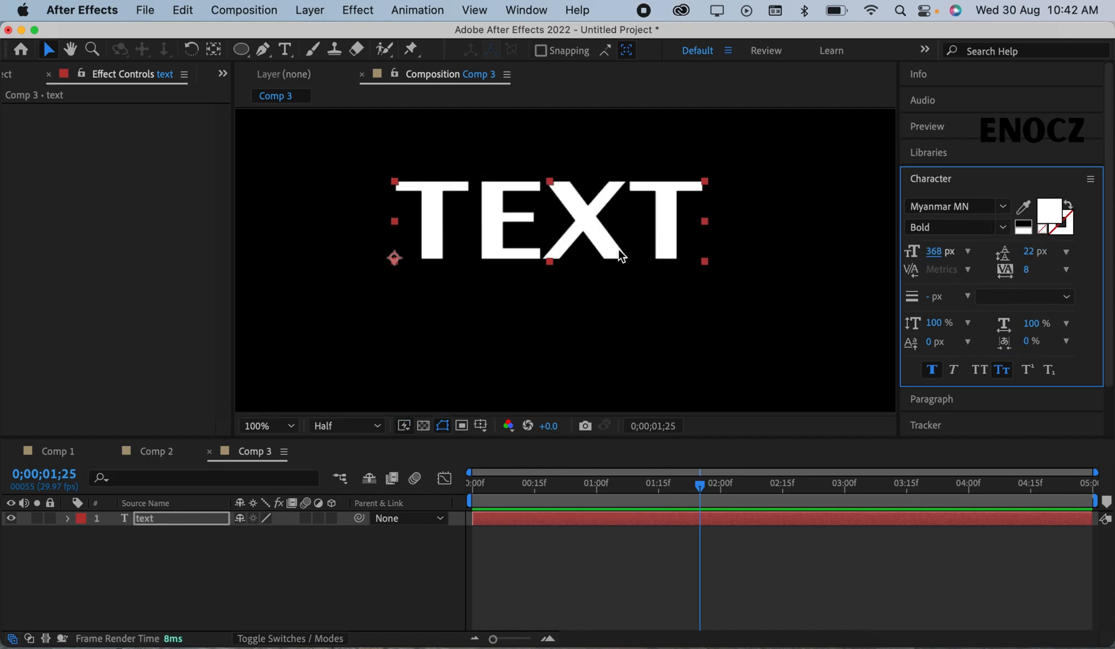
drag(618, 242, 627, 282)
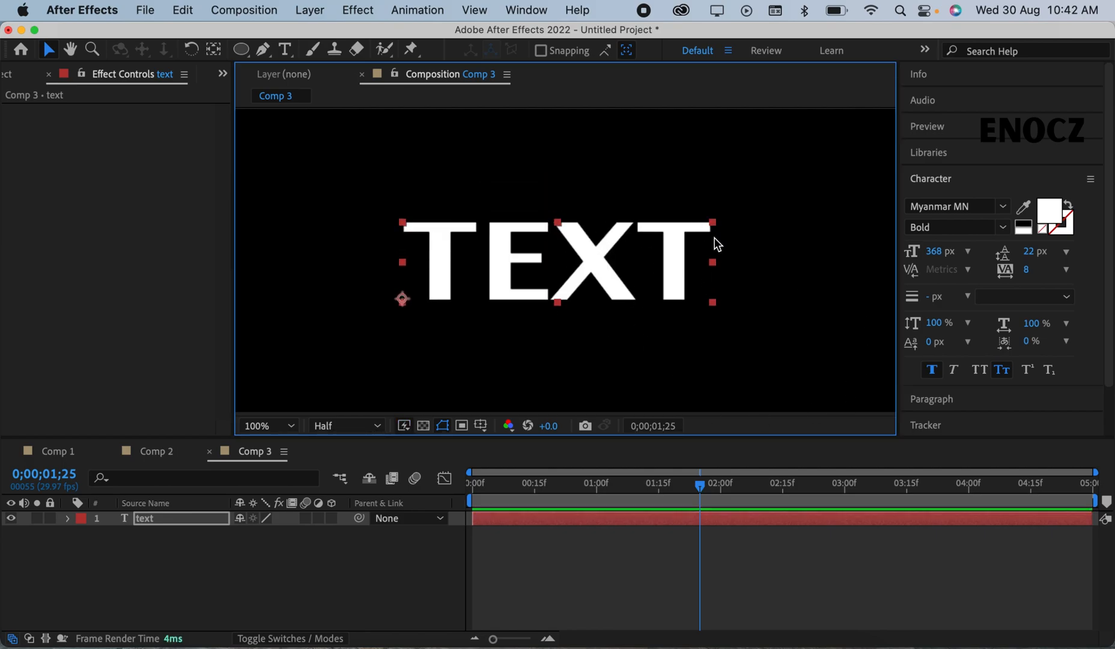
click(752, 255)
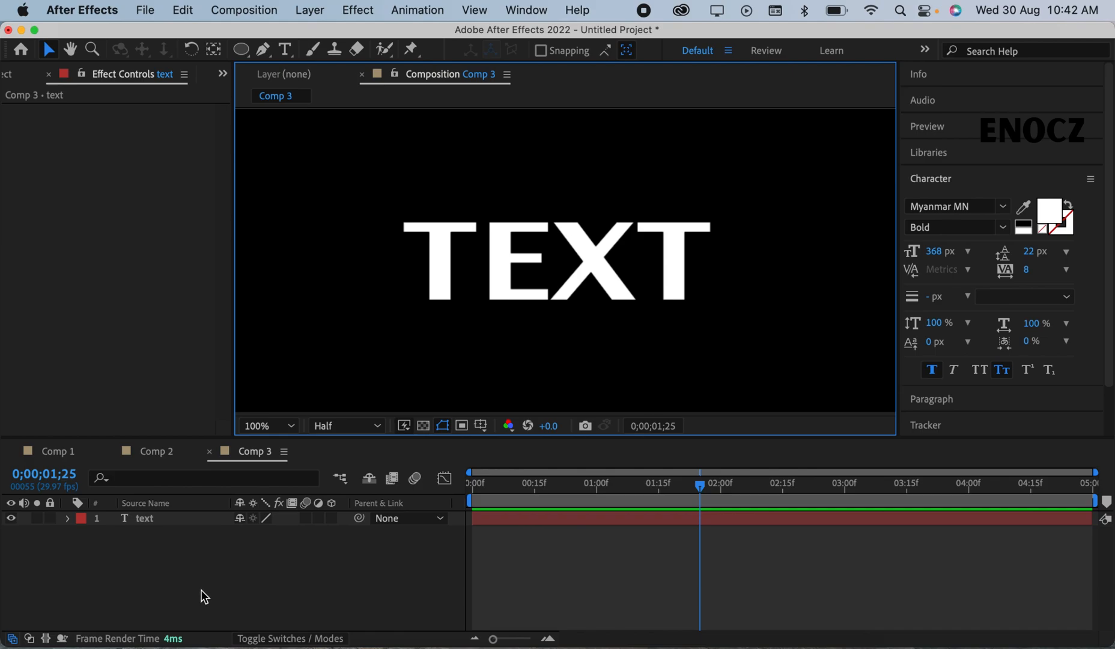
- Draw six overlapping elliptical masks on the text layer, three along the upper half and three along the lower half, covering all letters
click(150, 522)
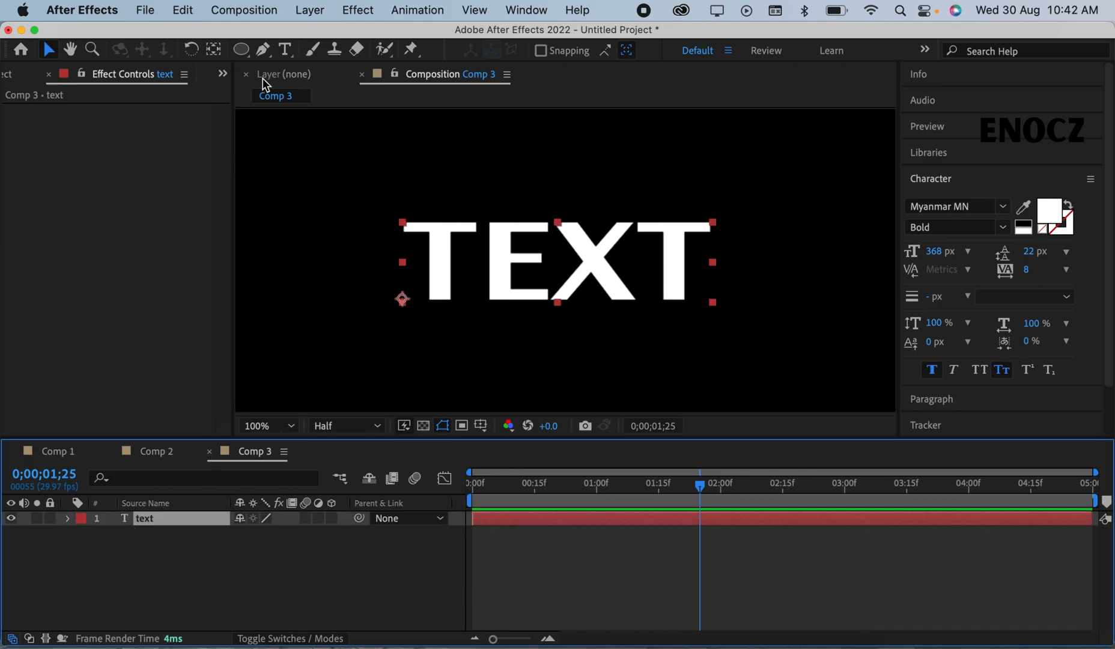
click(241, 50)
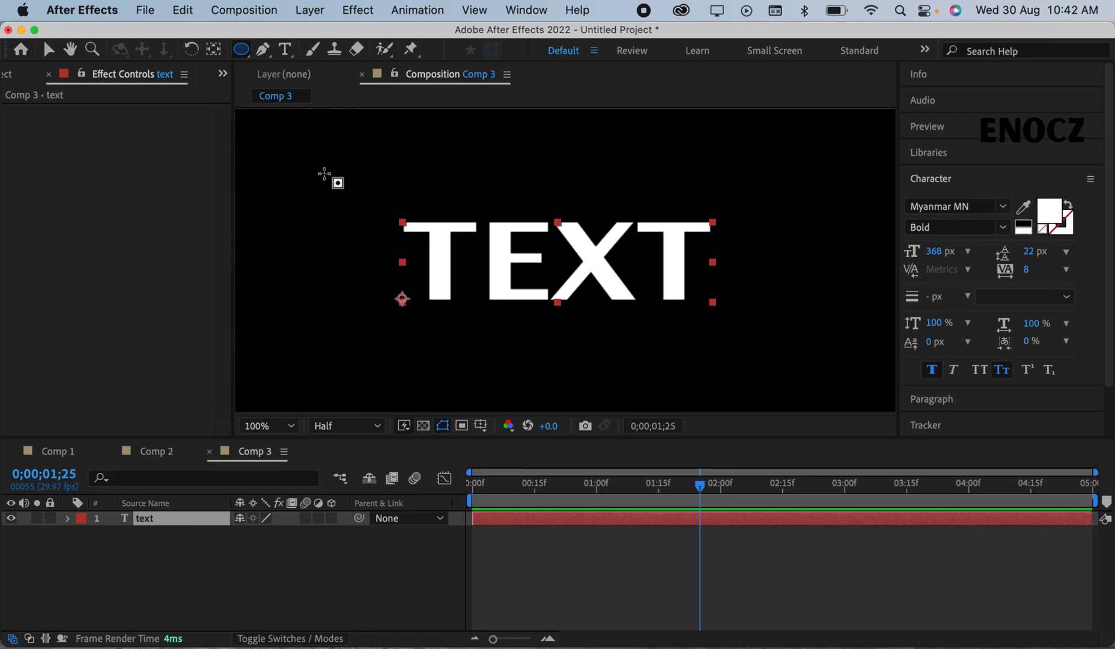
drag(347, 155, 513, 272)
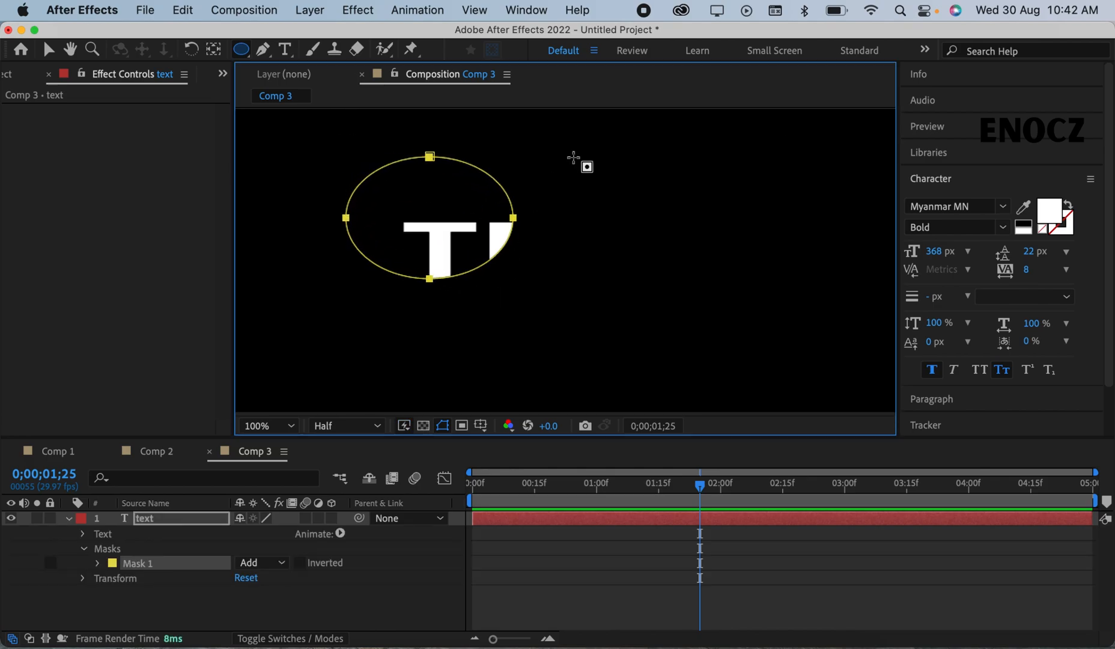
drag(485, 149, 618, 284)
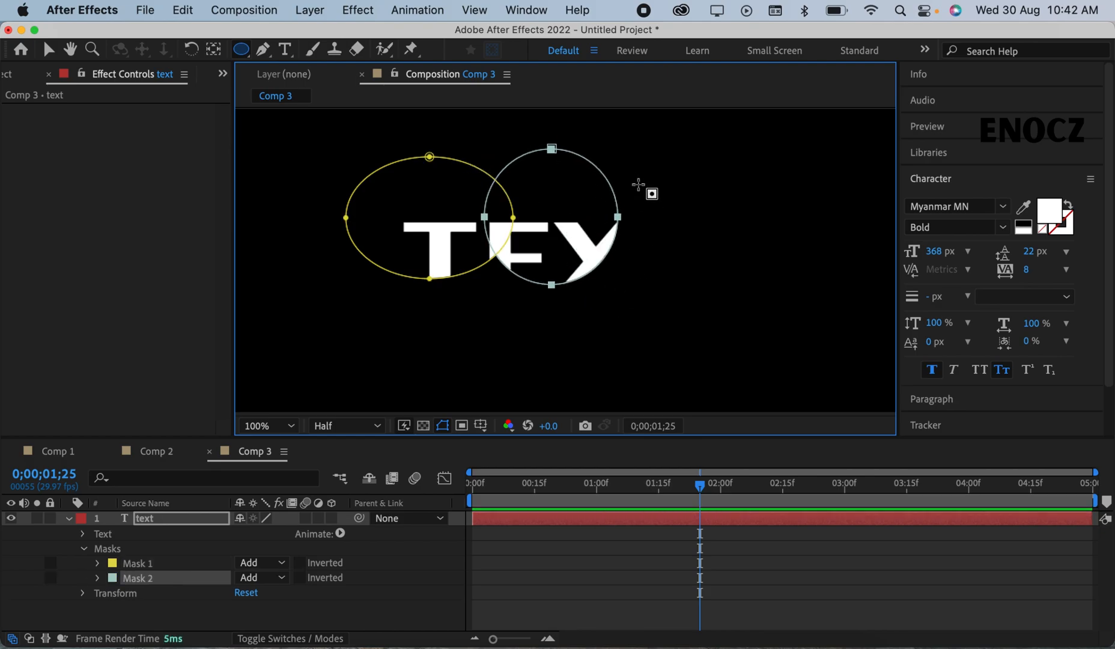
mouse_move(611, 155)
mouse_down()
mouse_move(700, 295)
mouse_move(709, 281)
mouse_move(729, 284)
mouse_up()
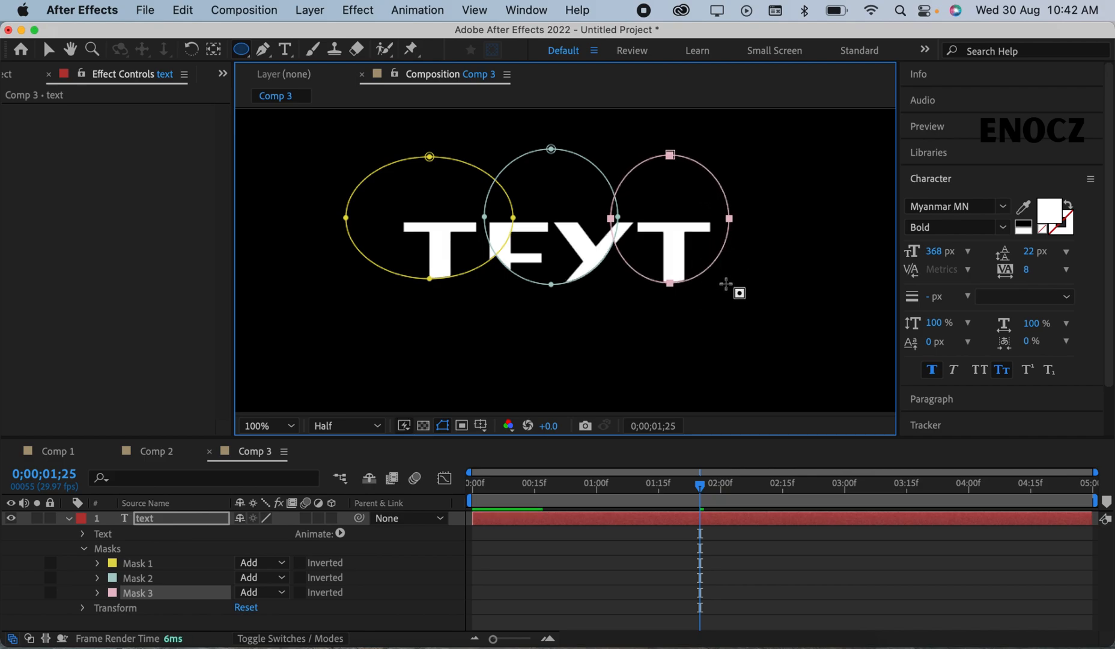
drag(744, 329, 736, 339)
mouse_move(671, 277)
mouse_down()
mouse_move(590, 266)
mouse_move(587, 247)
mouse_up()
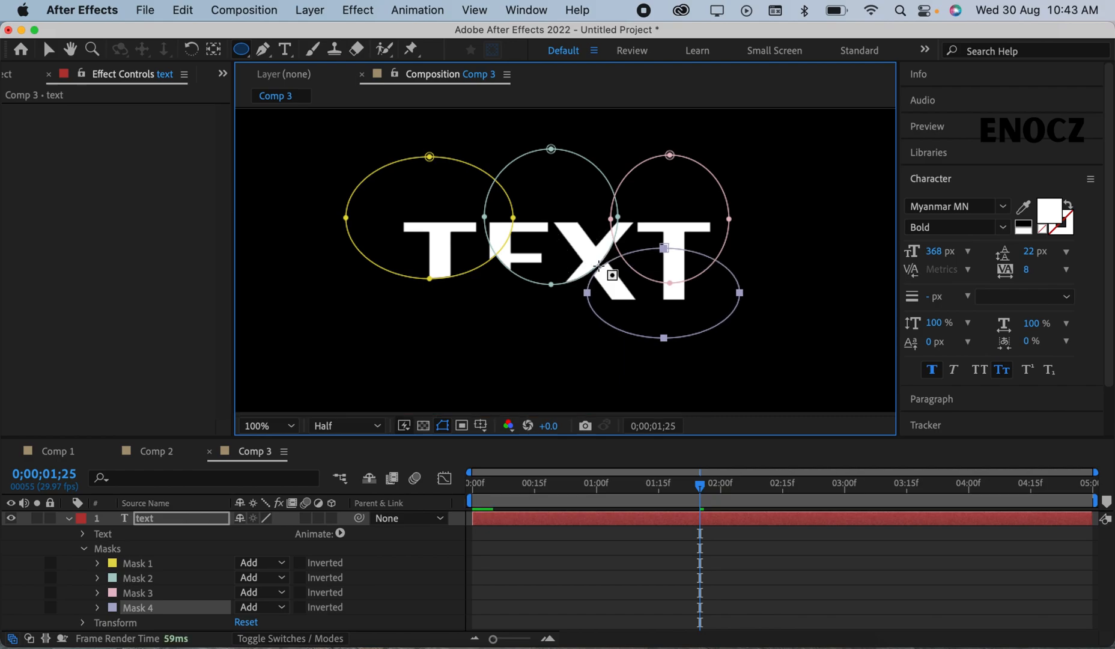
mouse_move(626, 362)
mouse_down()
mouse_move(604, 312)
mouse_move(561, 277)
mouse_move(472, 236)
mouse_move(503, 244)
mouse_up()
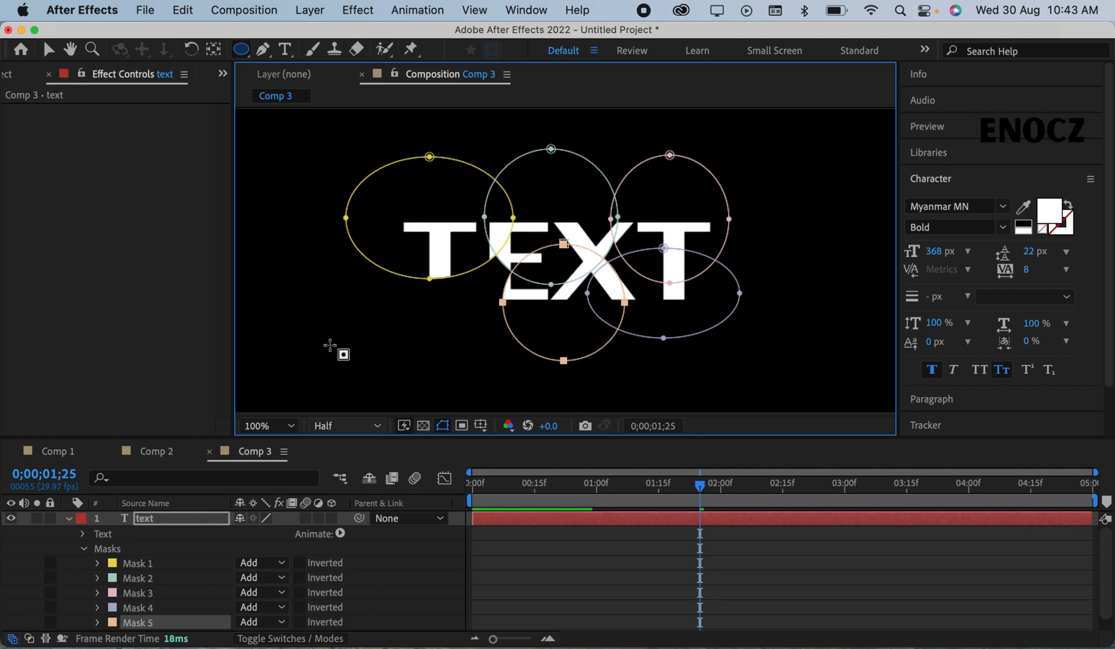
mouse_move(381, 346)
mouse_down()
mouse_move(526, 252)
mouse_move(543, 226)
mouse_up()
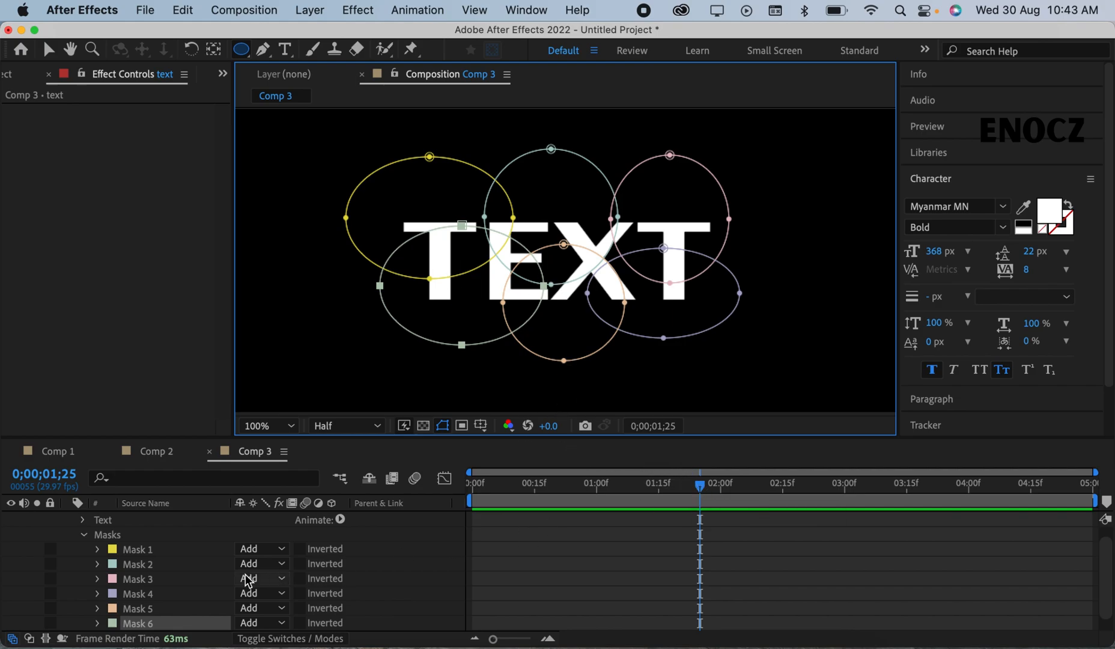
- Keyframe Mask Expansion on all six masks together at 0;00;00;00 with a value of -154 pixels
scroll(318, 579, down, 1)
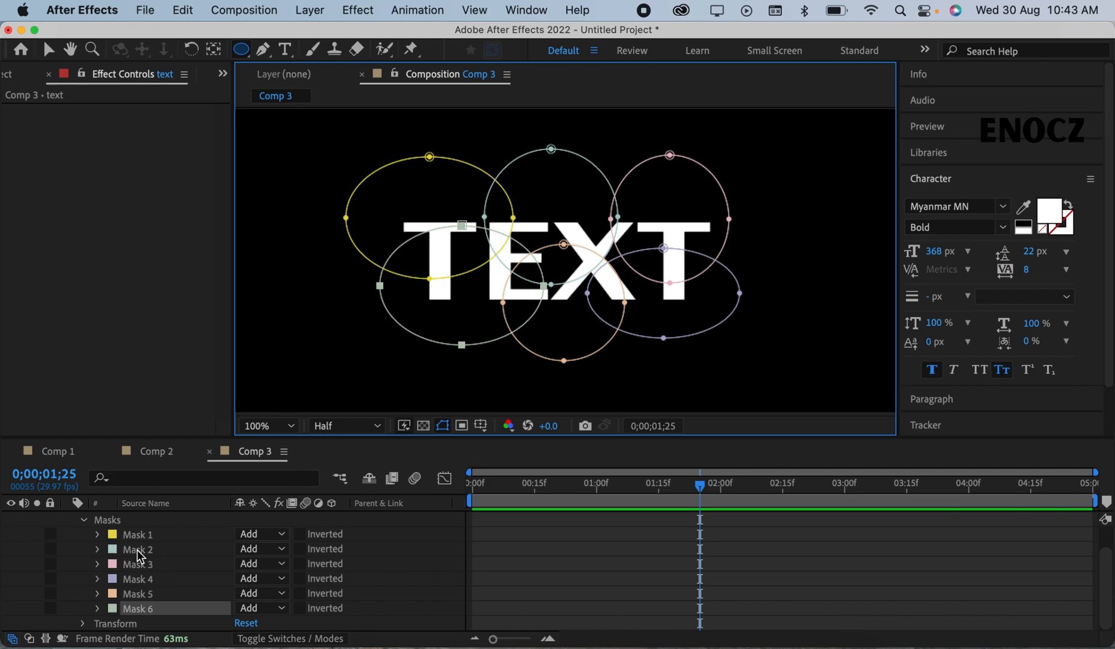
shift+click(149, 533)
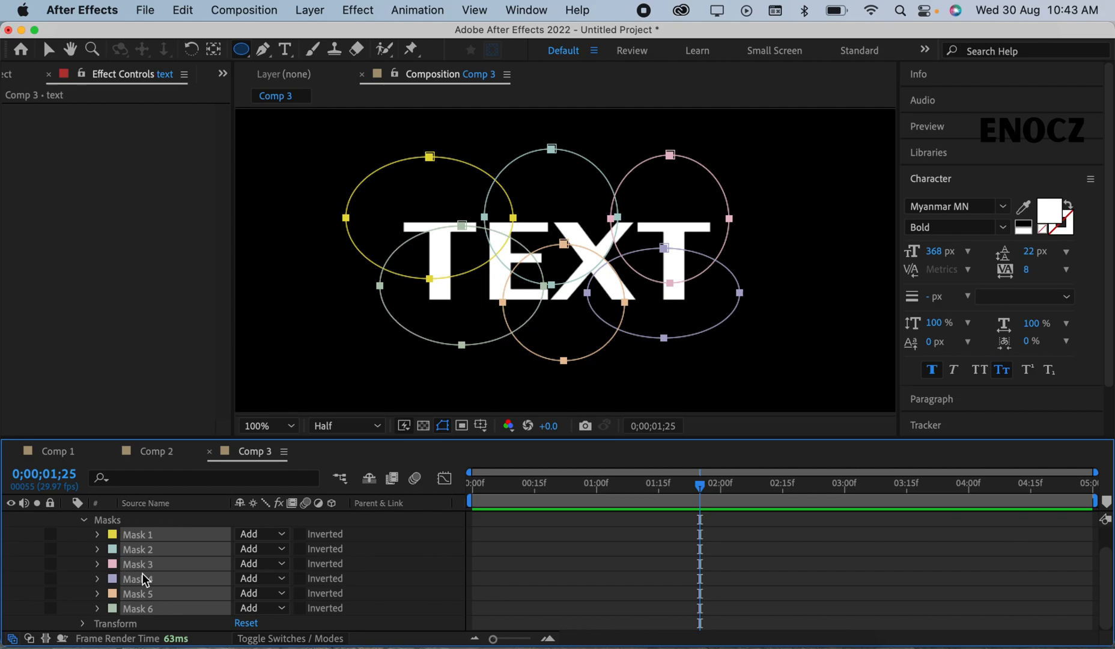
click(98, 535)
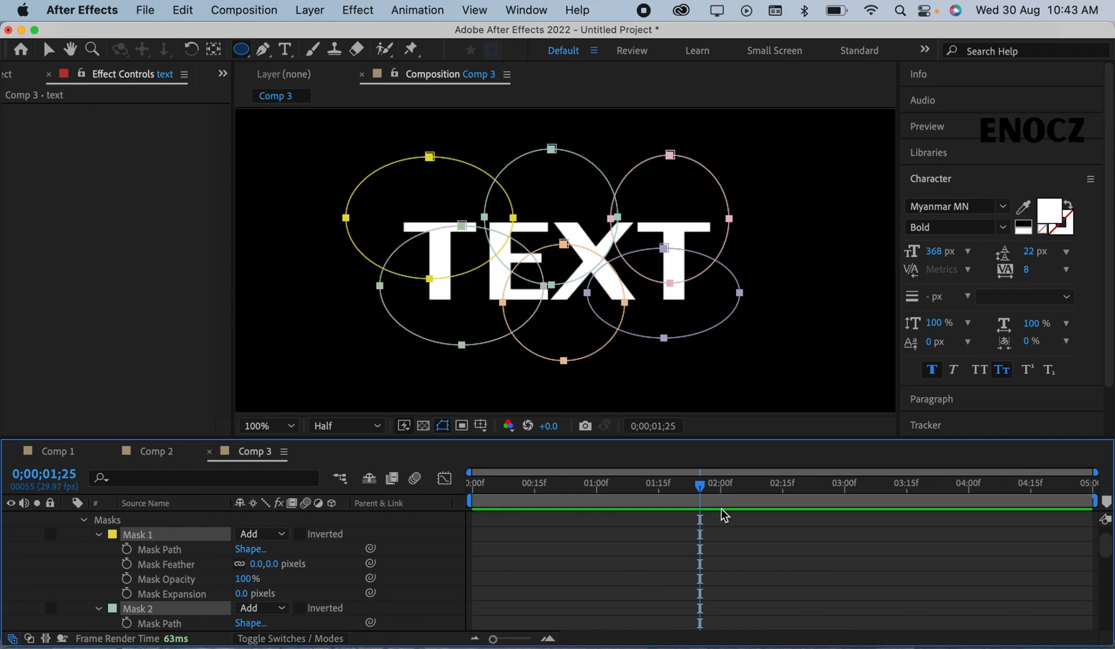
drag(702, 486, 472, 485)
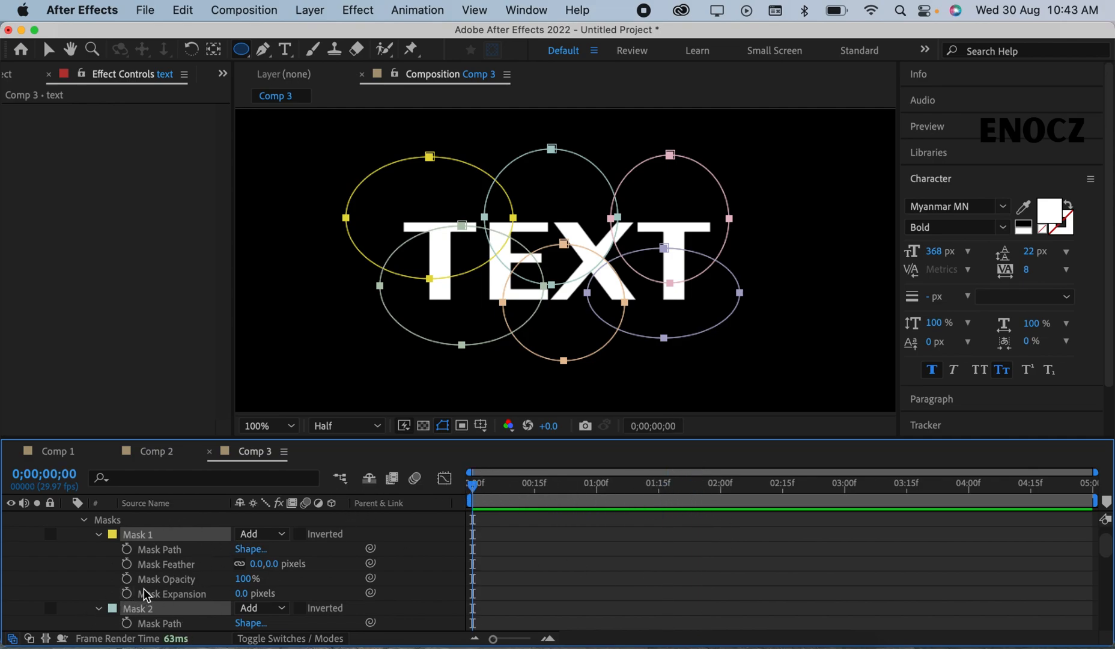
click(127, 594)
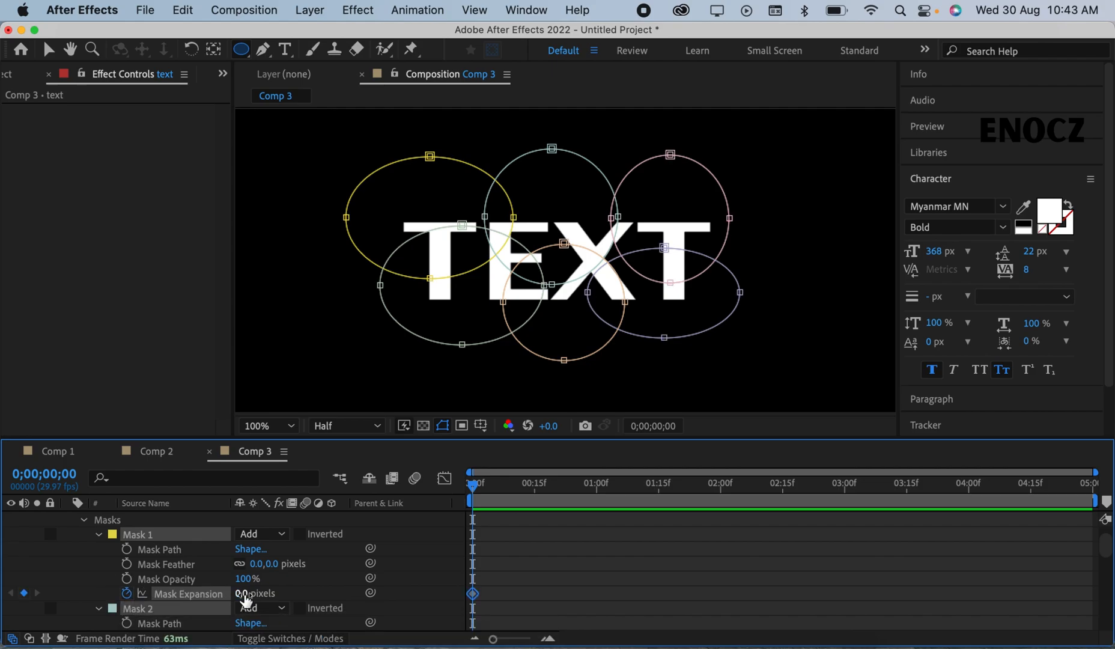
drag(247, 597, 93, 571)
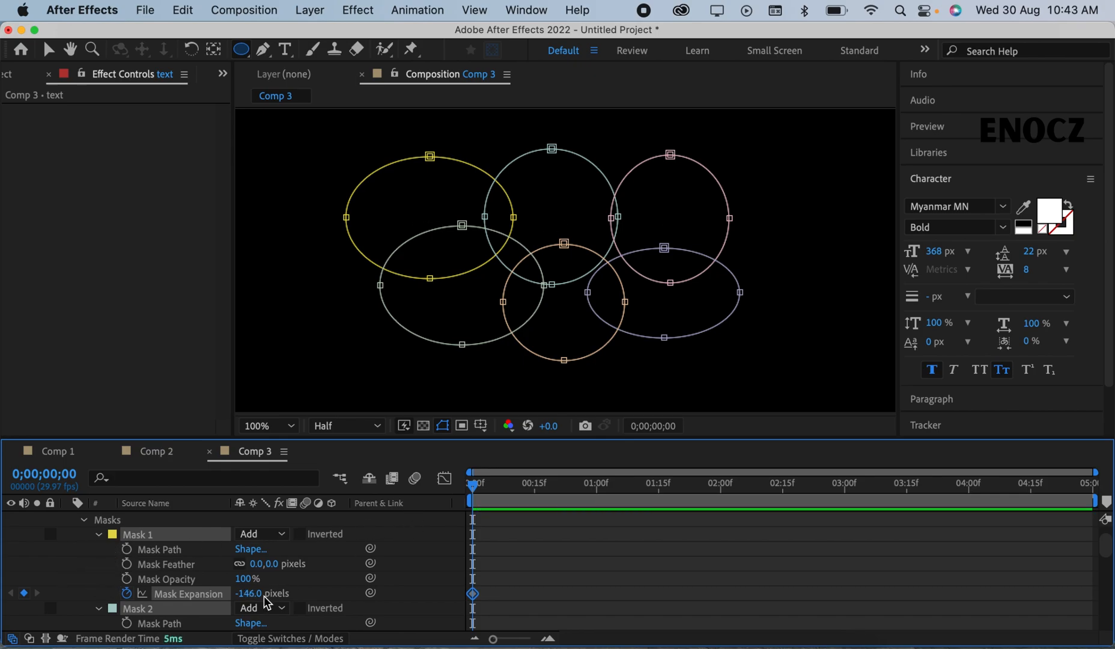
drag(247, 594, 241, 593)
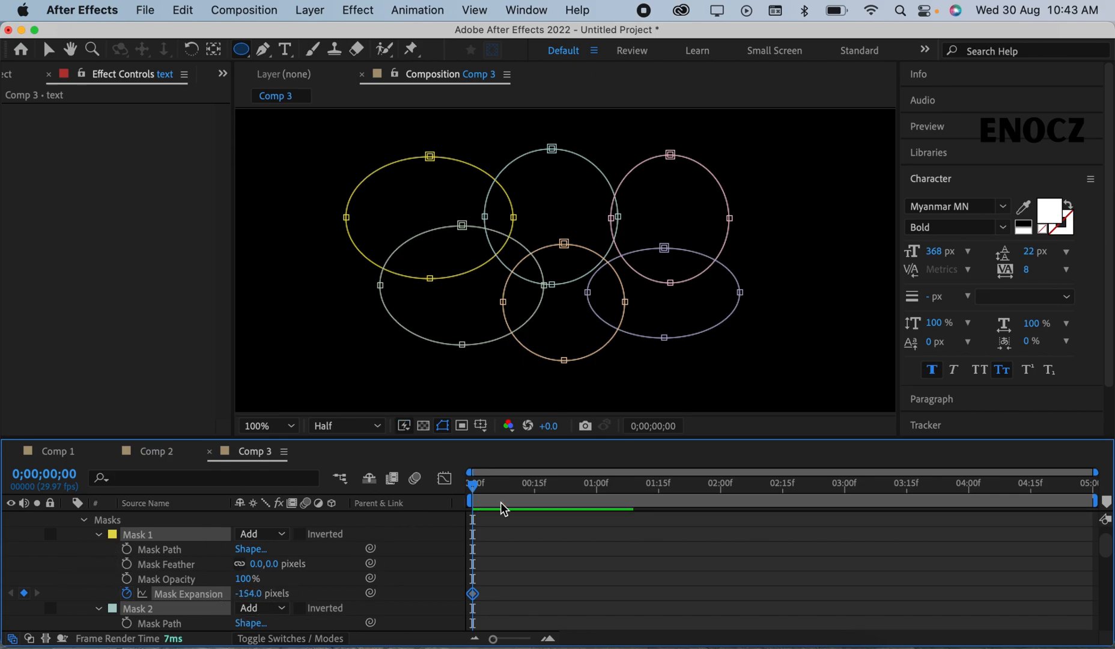
- Set the Mask Expansion of all six masks to 70 pixels at 0;00;03;15 and play back the text reveal
drag(476, 486, 907, 508)
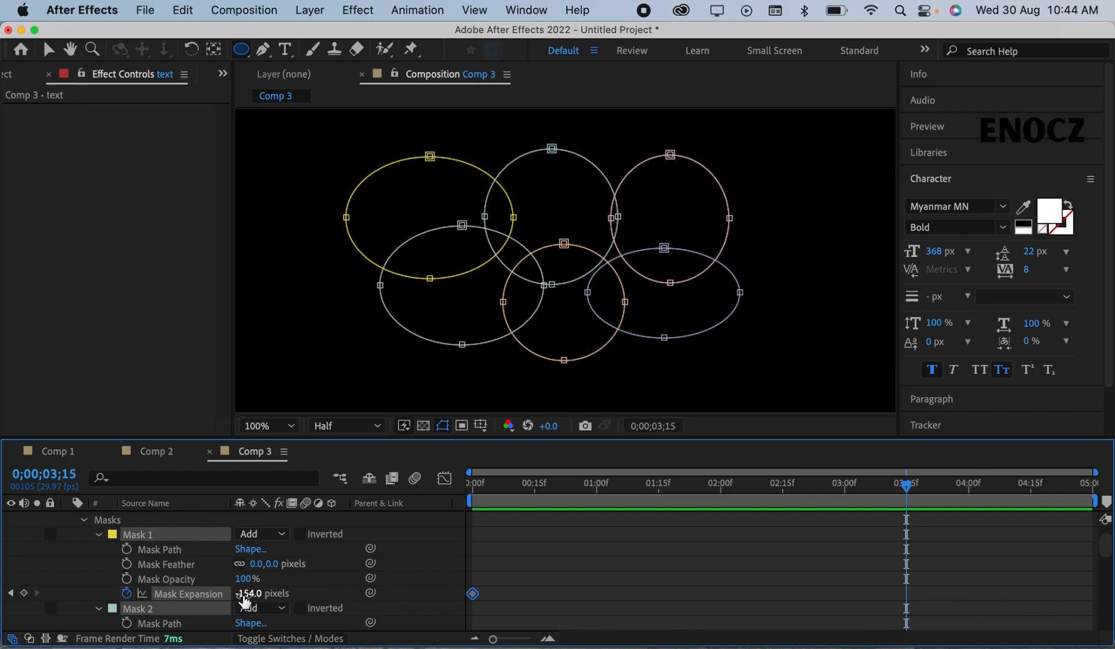
drag(245, 599, 443, 600)
drag(907, 489, 181, 453)
key(space)
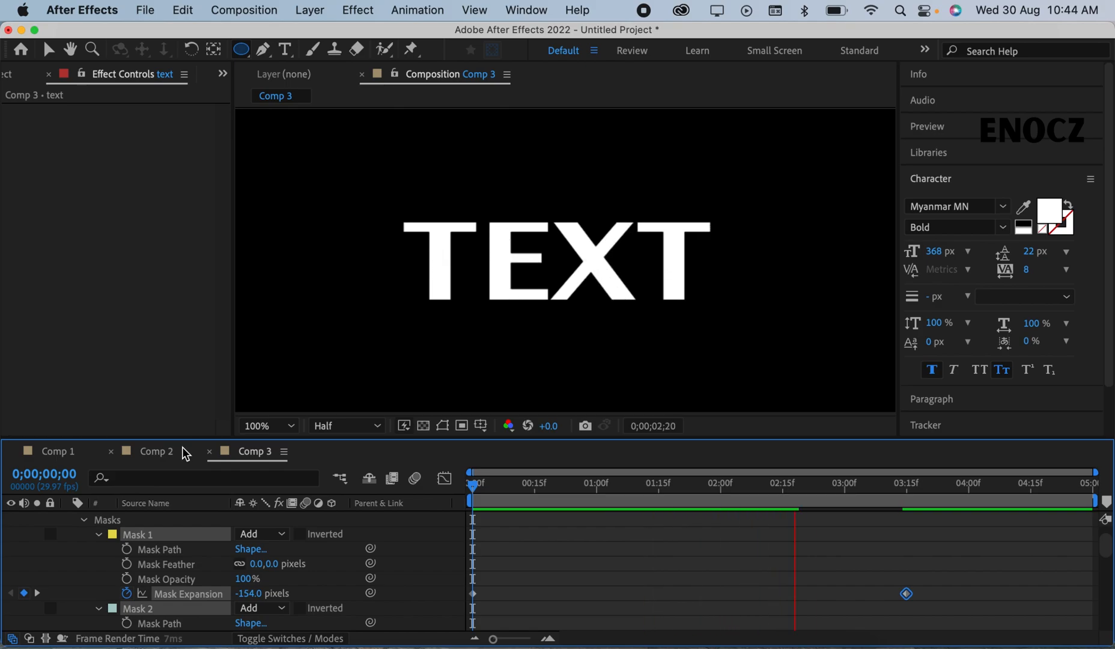
key(space)
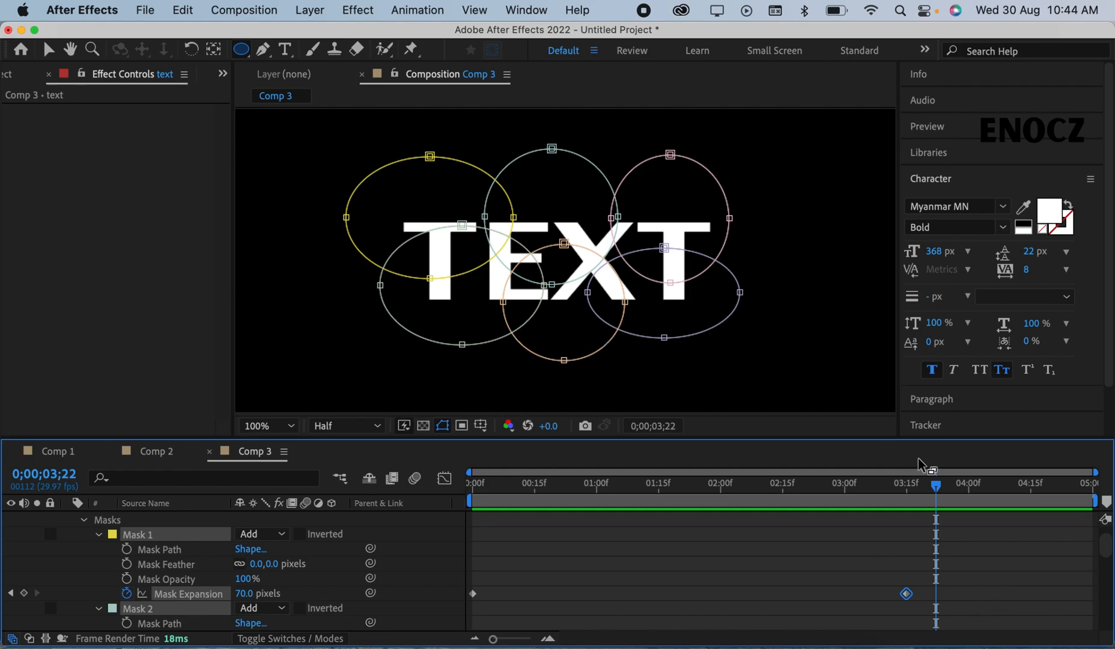
drag(936, 485, 657, 482)
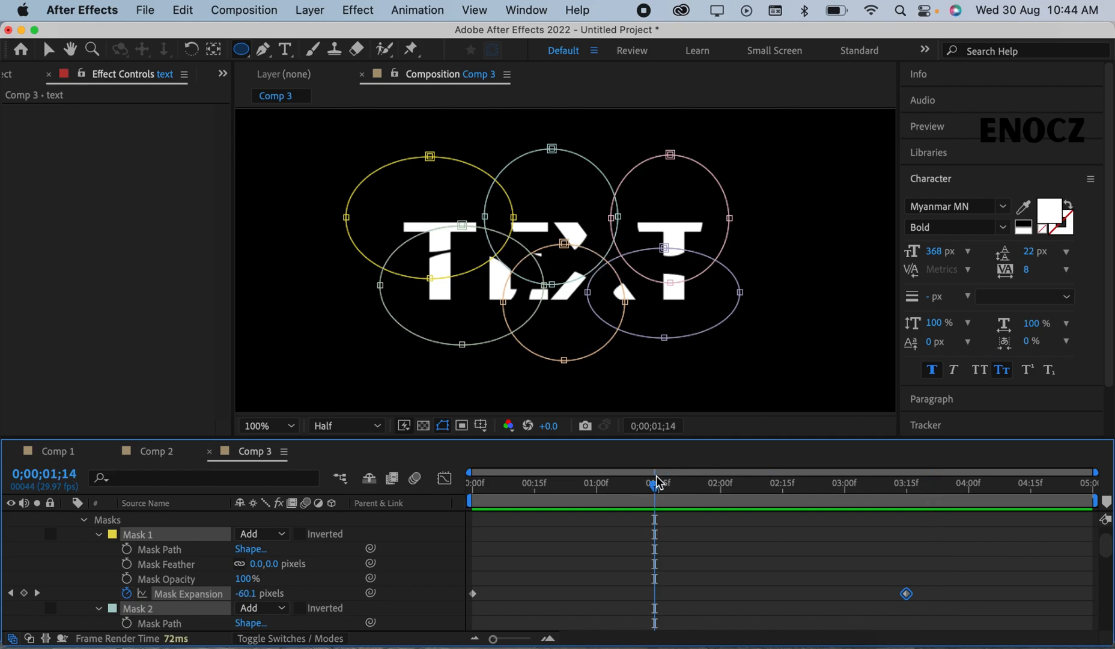
key(space)
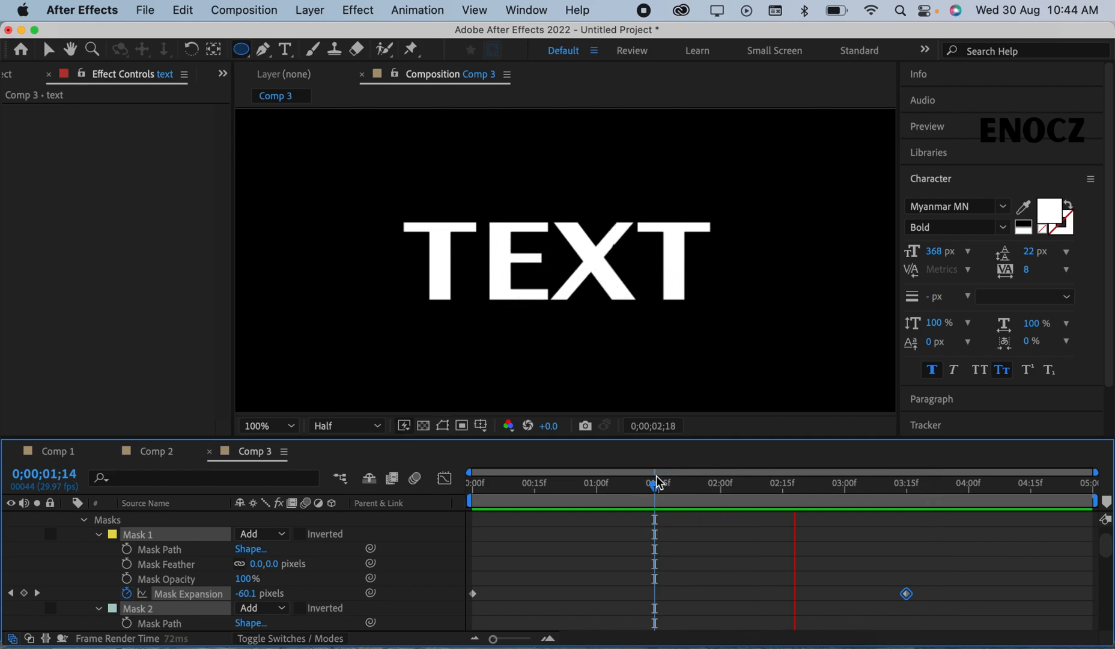
key(space)
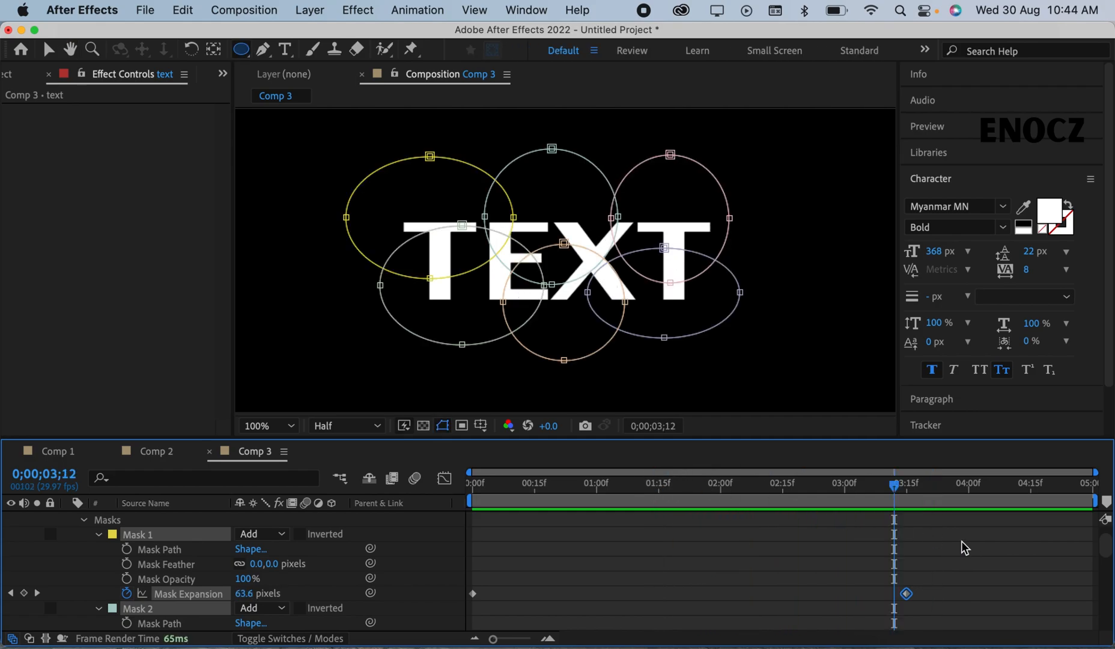
- Apply Easy Ease to both Mask Expansion keyframes of Mask 1 and preview the animation from the beginning
drag(942, 606, 457, 554)
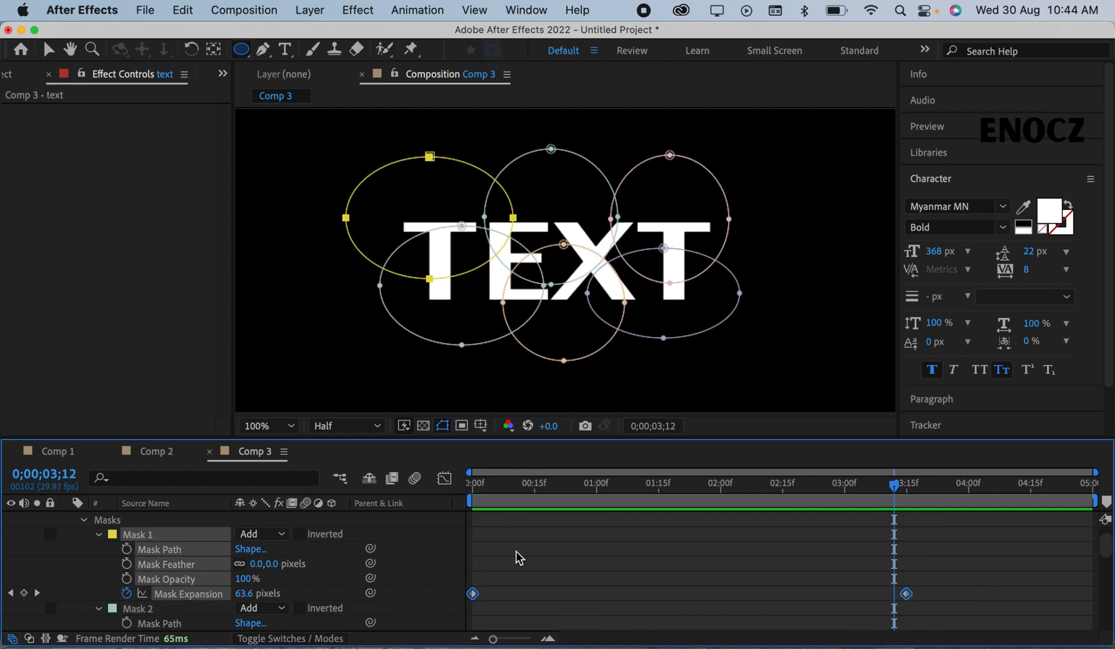
right_click(909, 595)
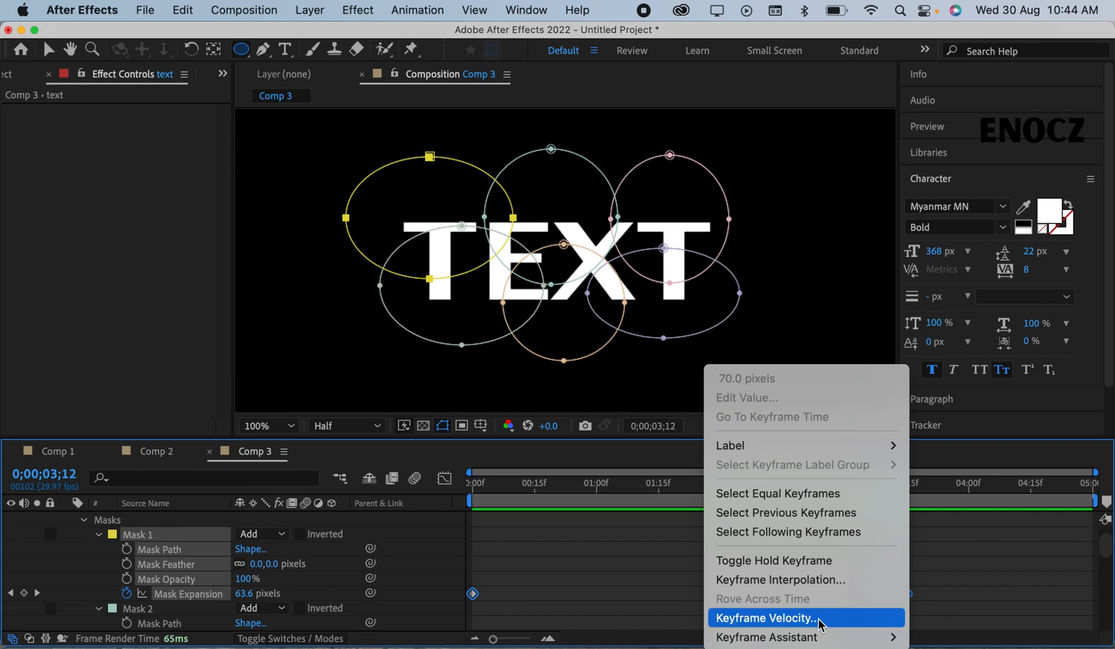
mouse_move(796, 636)
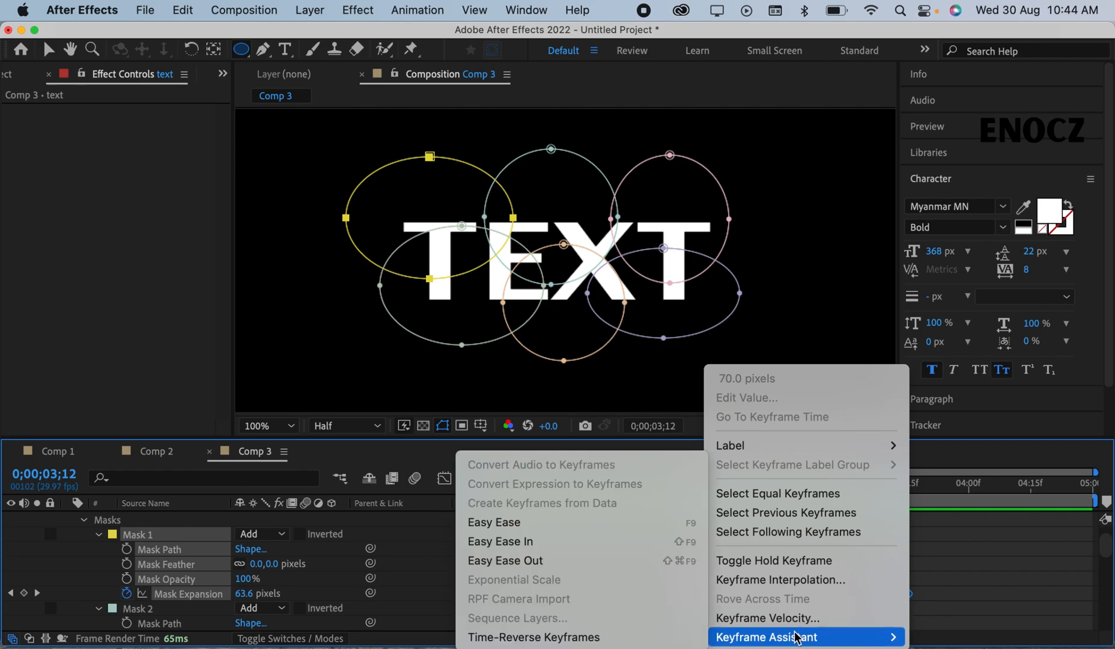
click(496, 523)
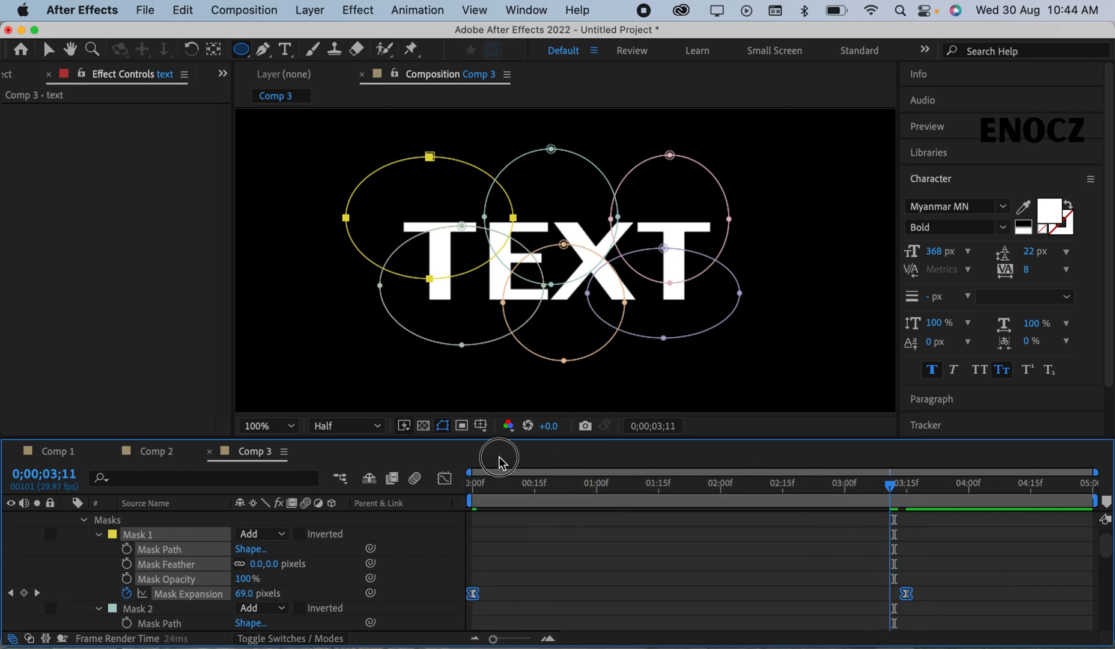
key(Home)
key(space)
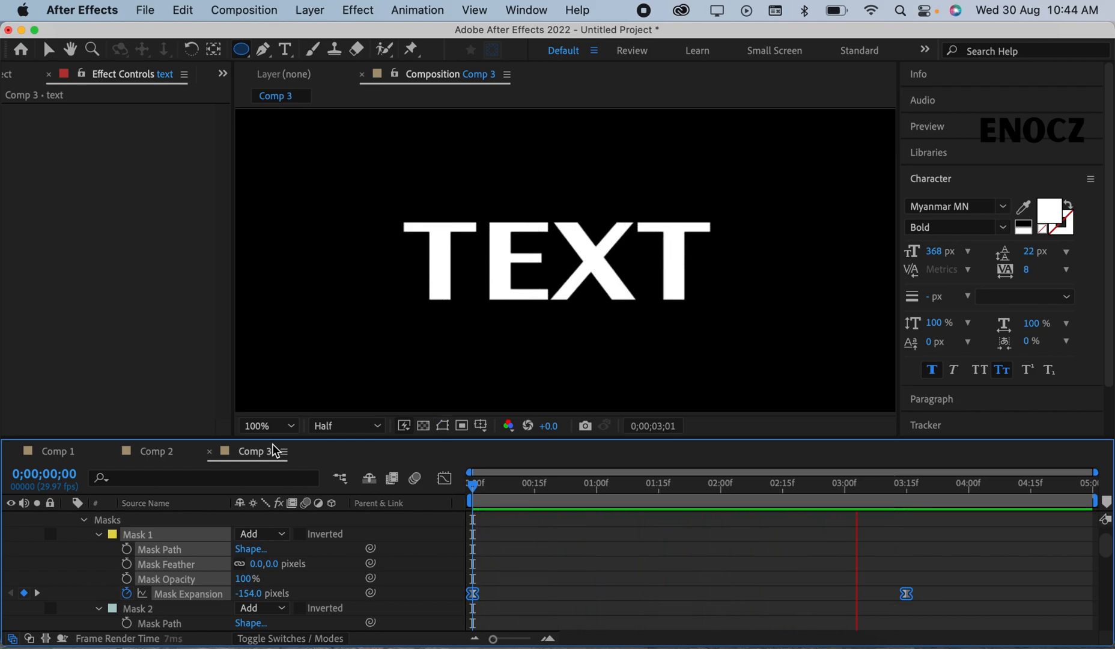
key(space)
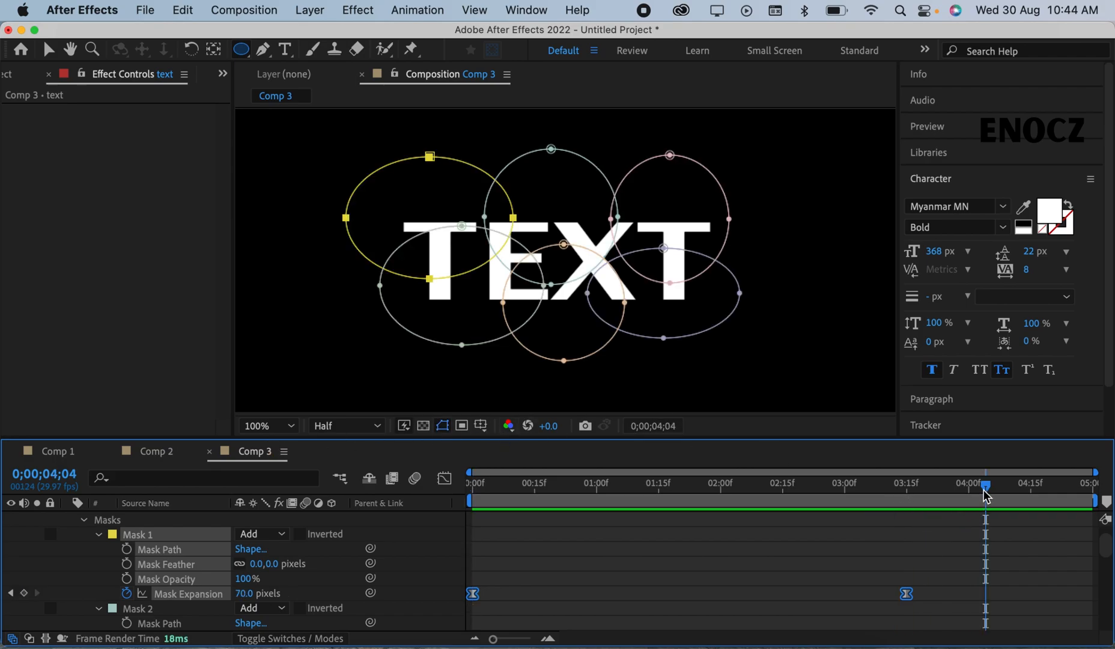
- Set the Mask Feather of Mask 1 to 2 pixels partway through the reveal and scrub through the animation
drag(986, 494, 381, 462)
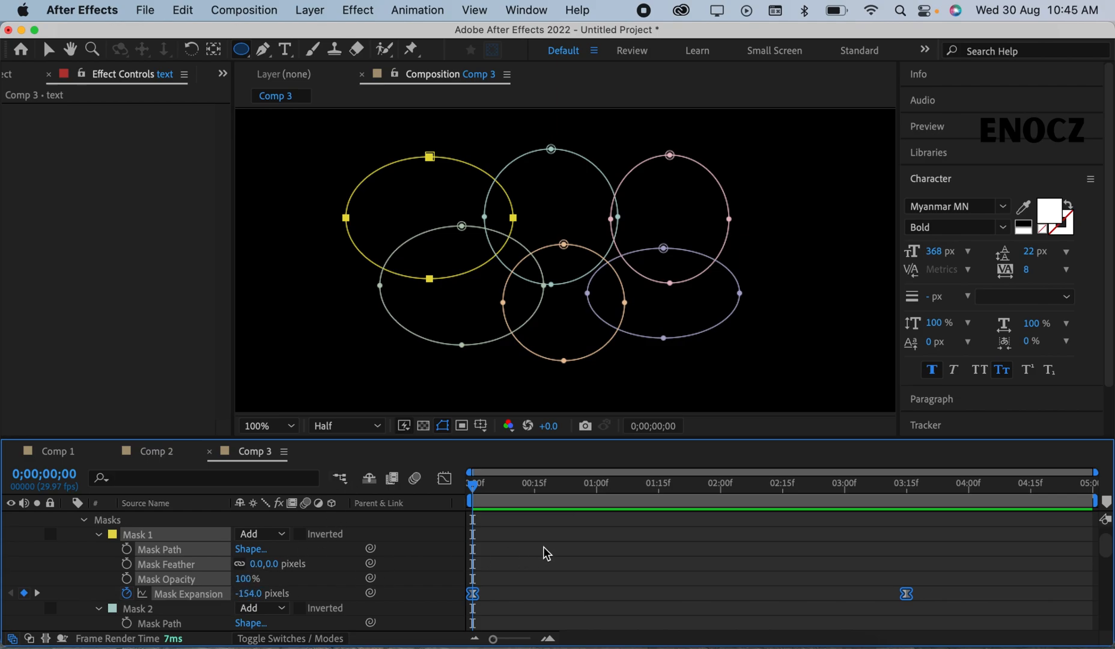
drag(473, 484, 739, 509)
drag(707, 507, 692, 508)
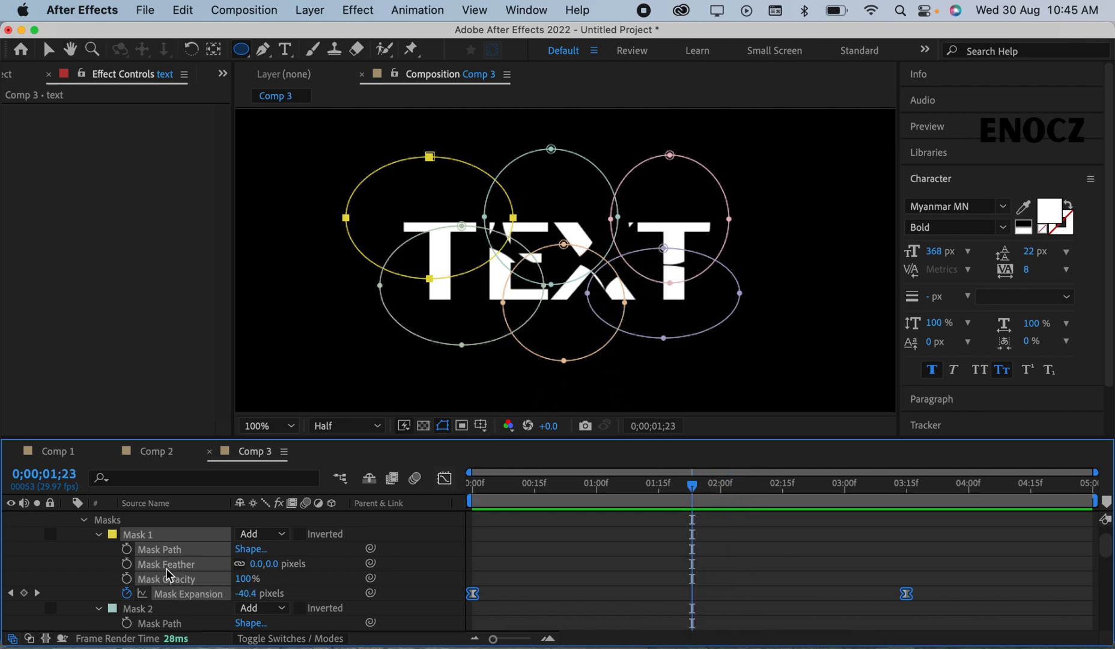
drag(255, 565, 236, 565)
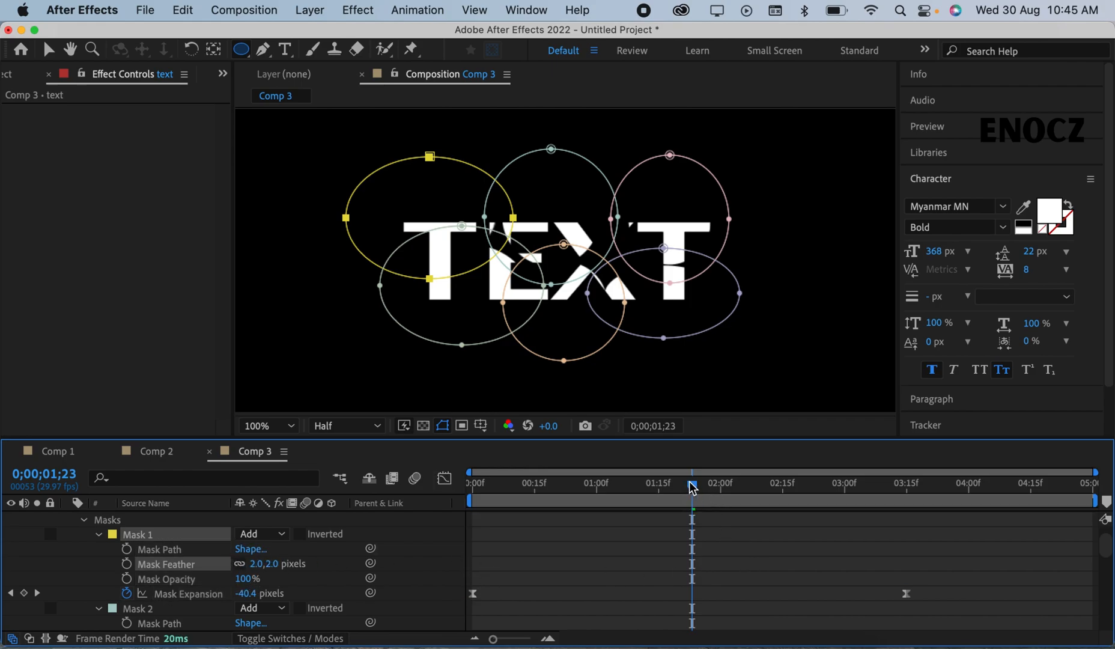
key(Home)
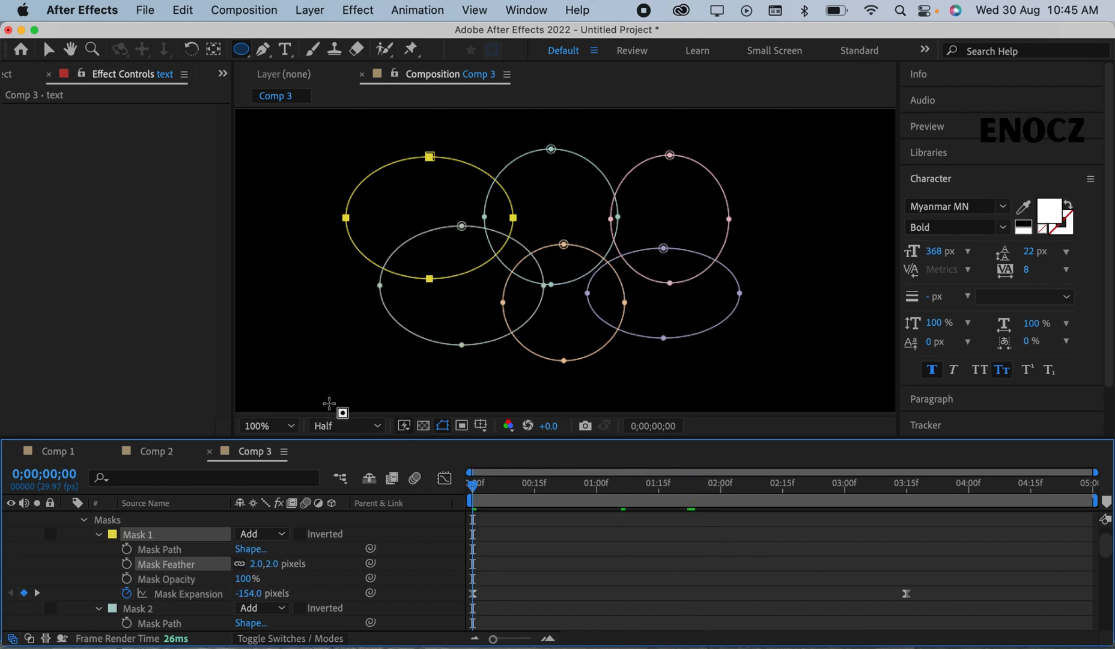
drag(473, 485, 625, 509)
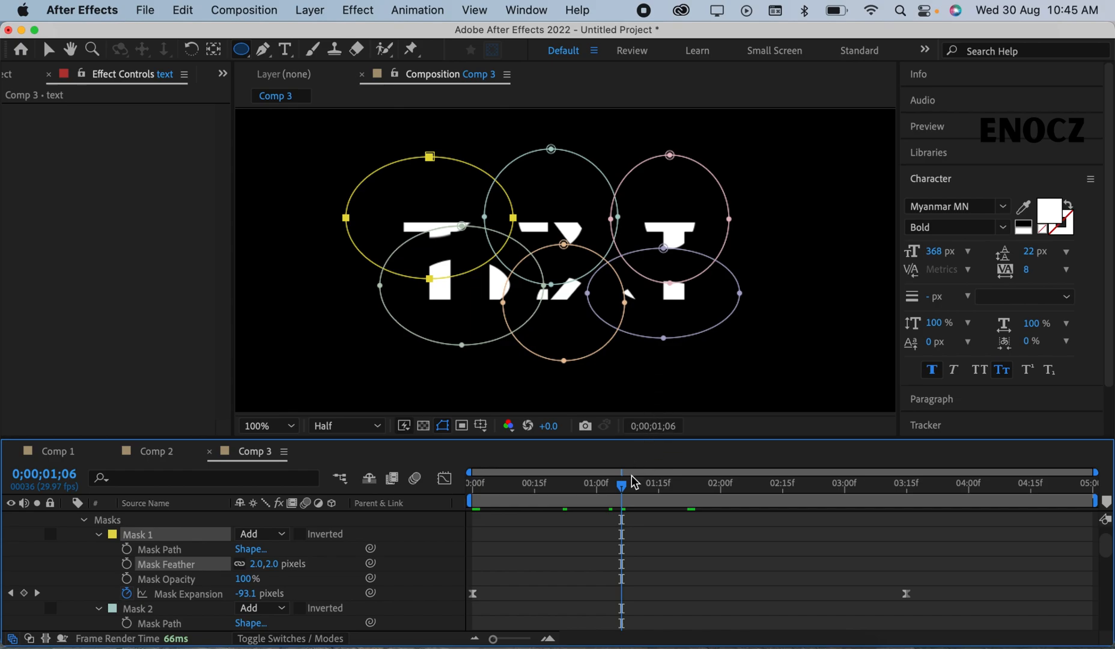
drag(622, 485, 732, 486)
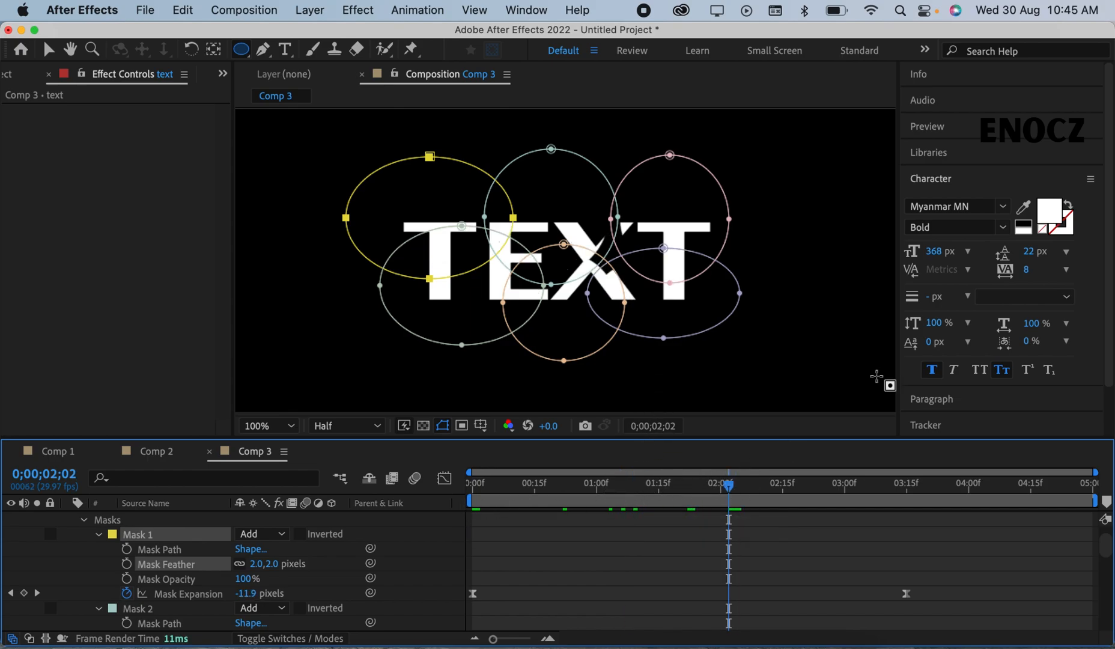
- Find the Roughen Edges effect, apply it to the text layer, and scrub ahead to about 0;00;02;25
scroll(995, 373, down, 3)
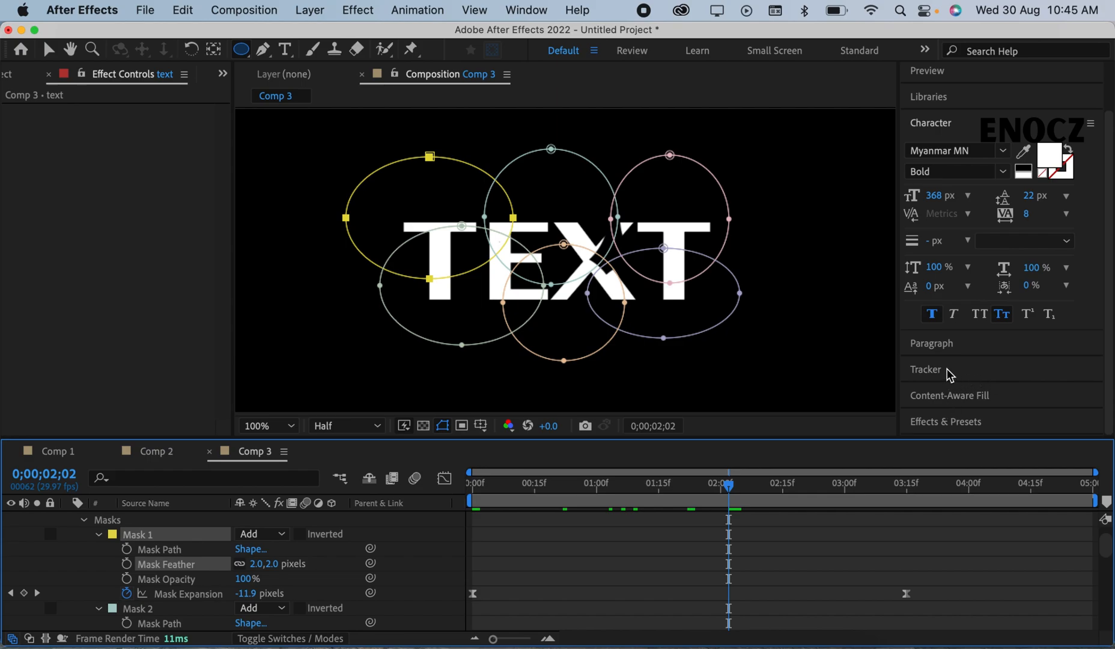
click(945, 421)
click(966, 306)
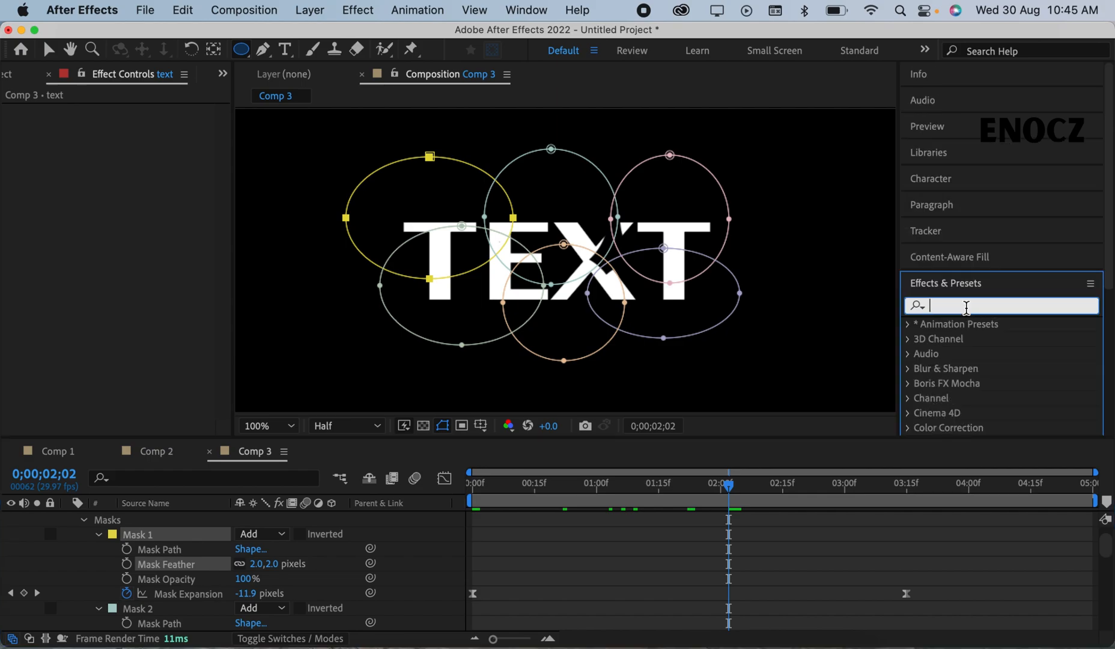
text(roug)
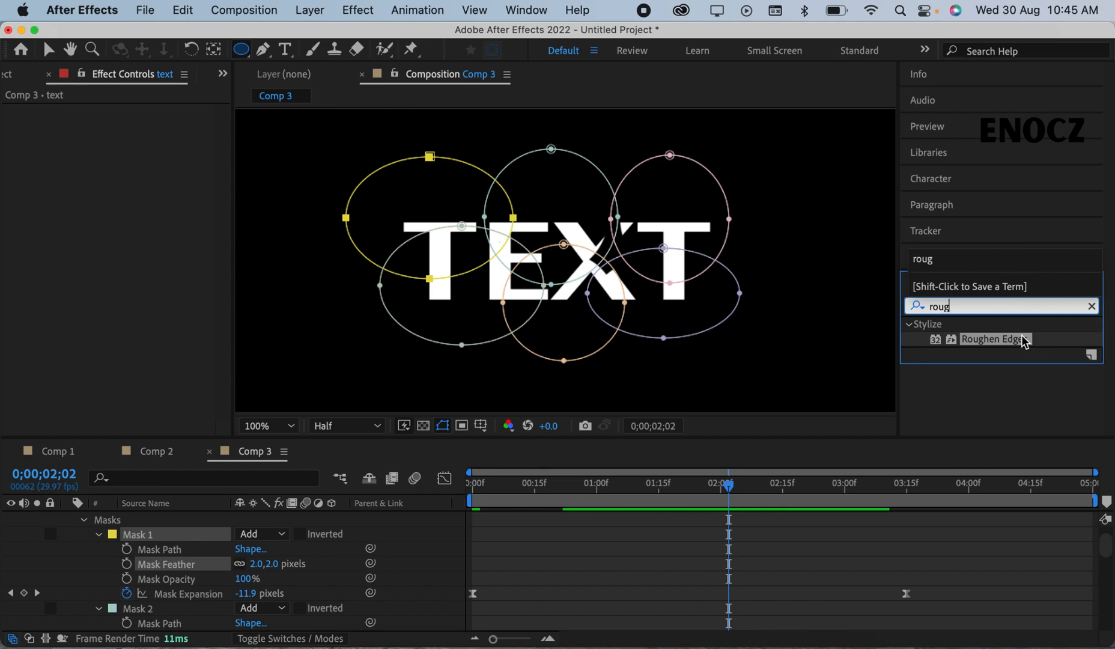
click(200, 558)
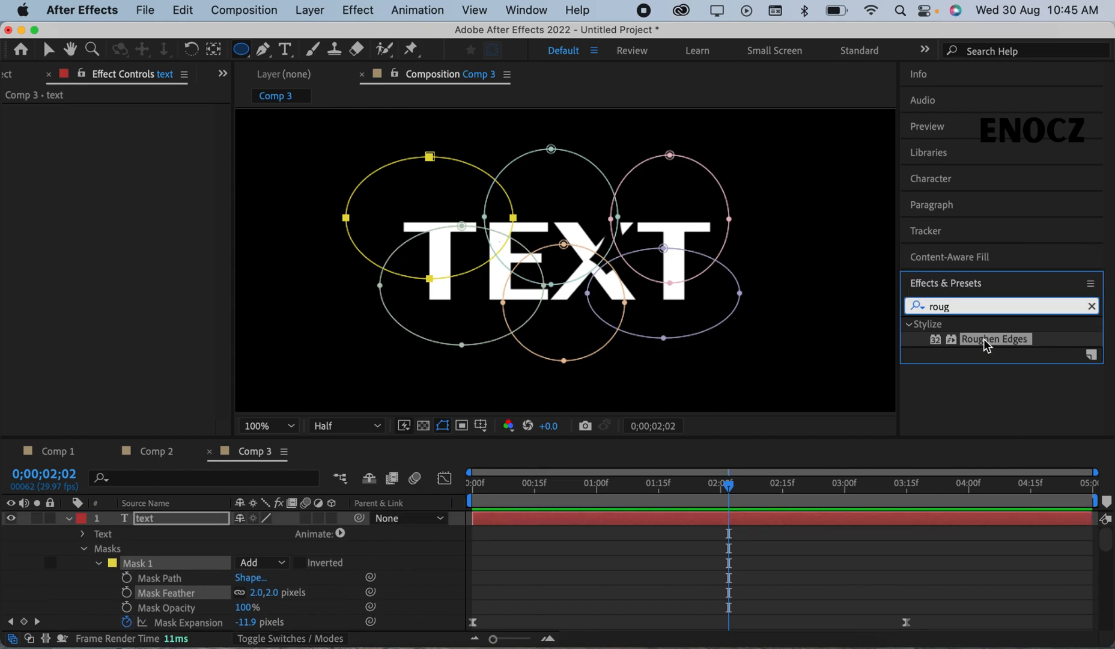
drag(986, 346, 137, 518)
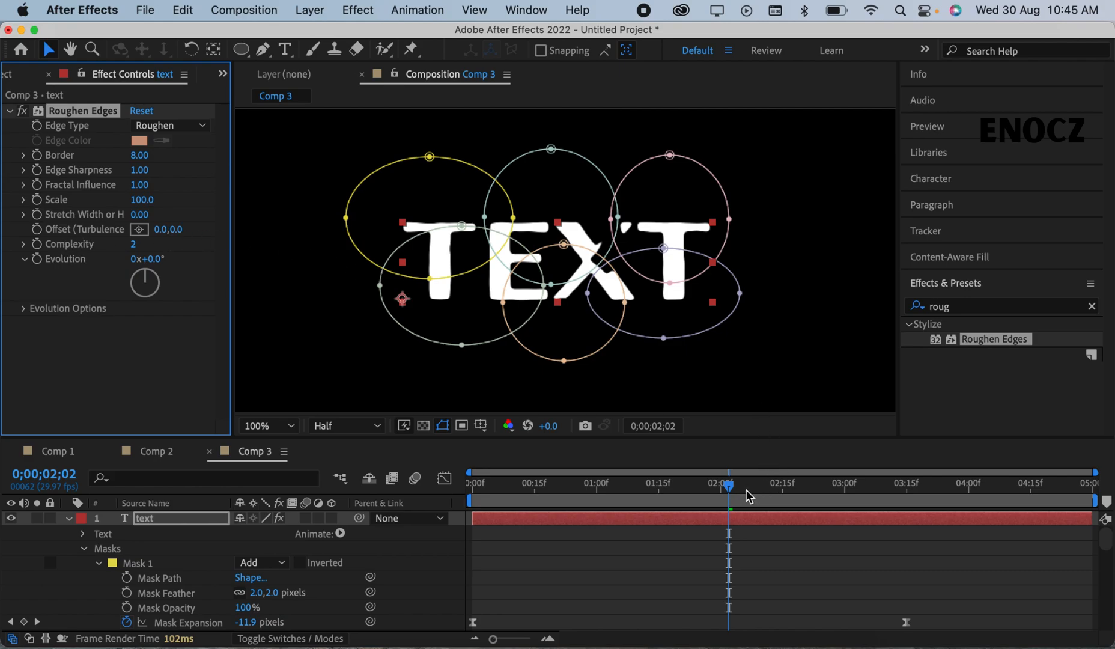
drag(729, 486, 825, 487)
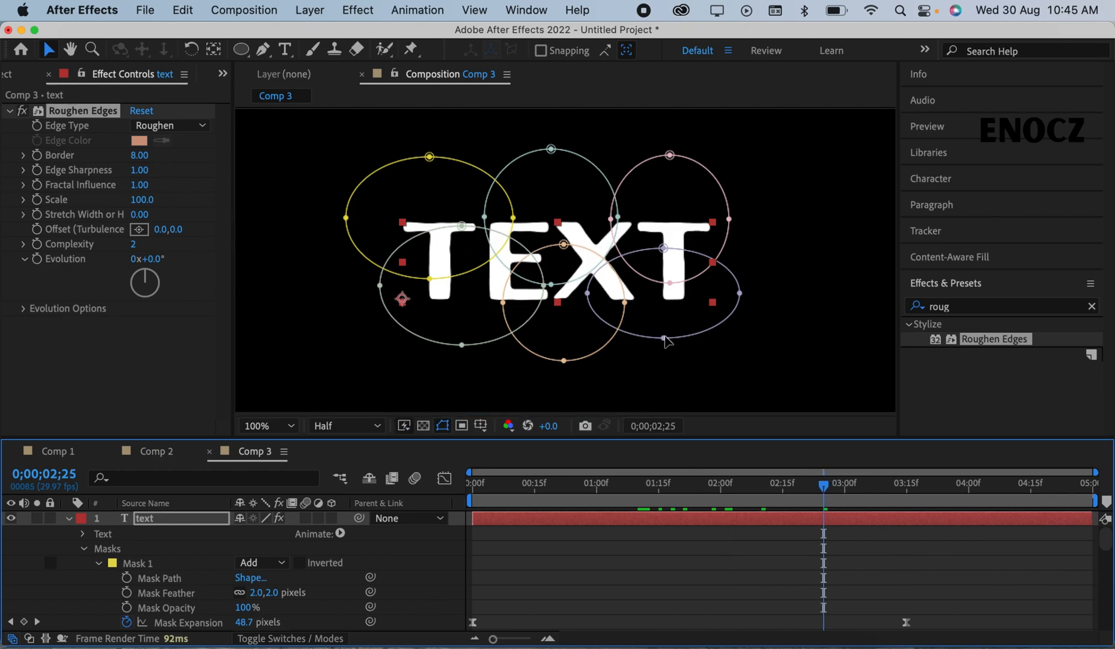
- Set the Roughen Edges Complexity to 7 and play back the text reveal from the beginning
drag(133, 243, 158, 243)
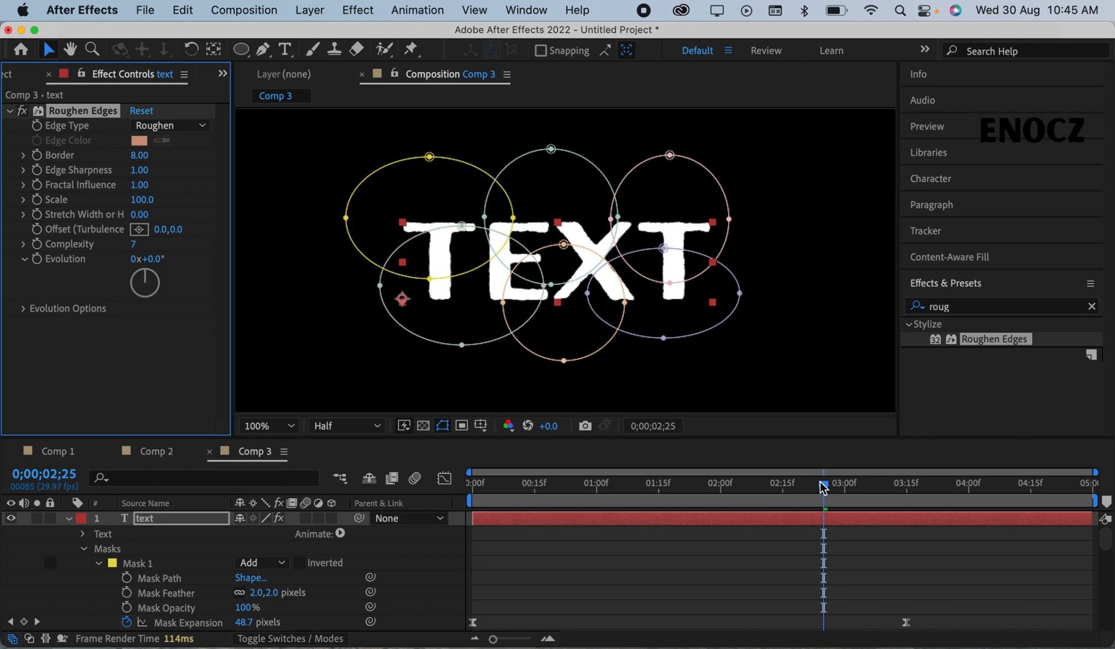
click(506, 476)
key(space)
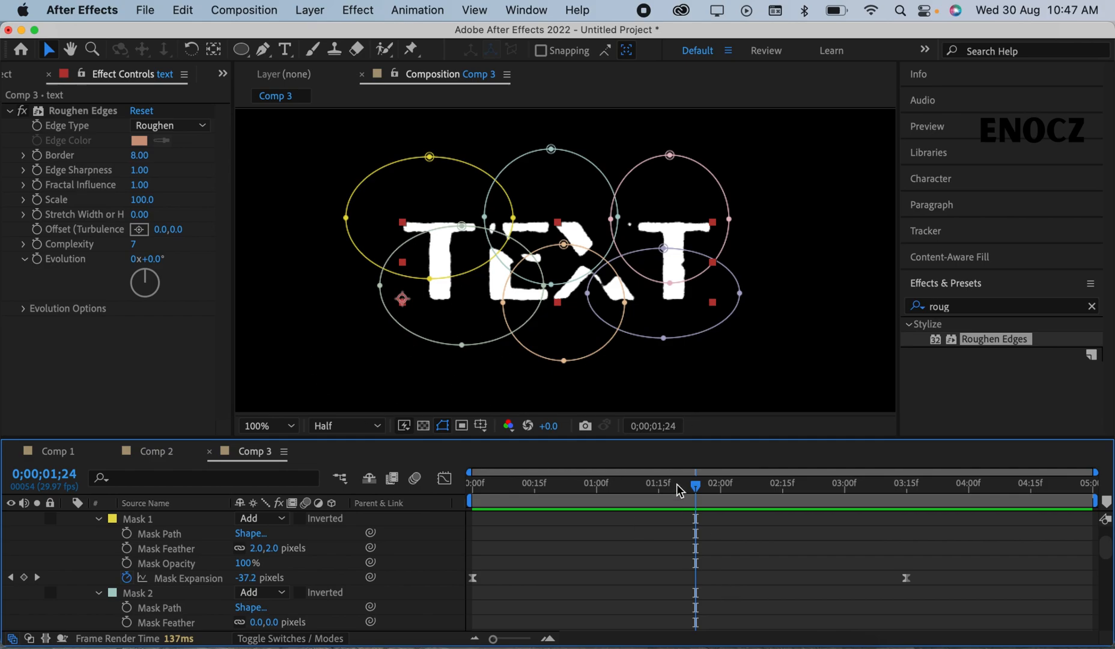
drag(696, 485, 209, 377)
key(space)
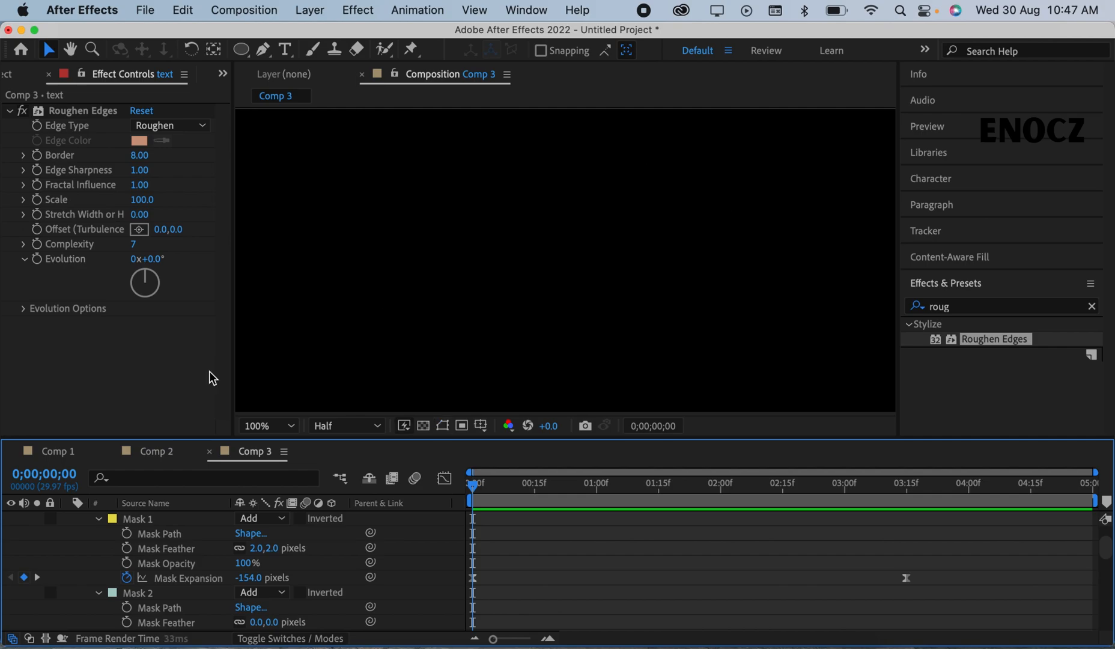